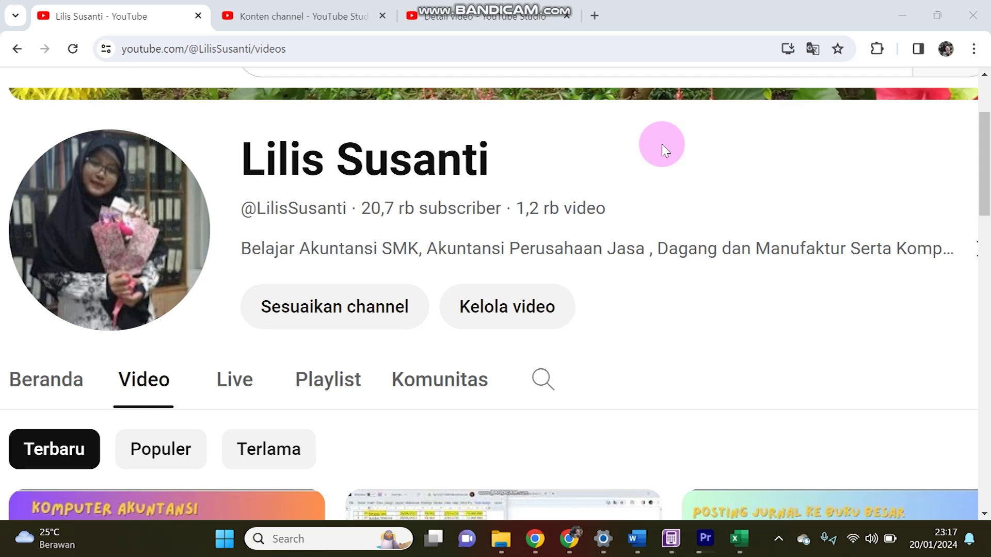
scroll(665, 149, "down", 5)
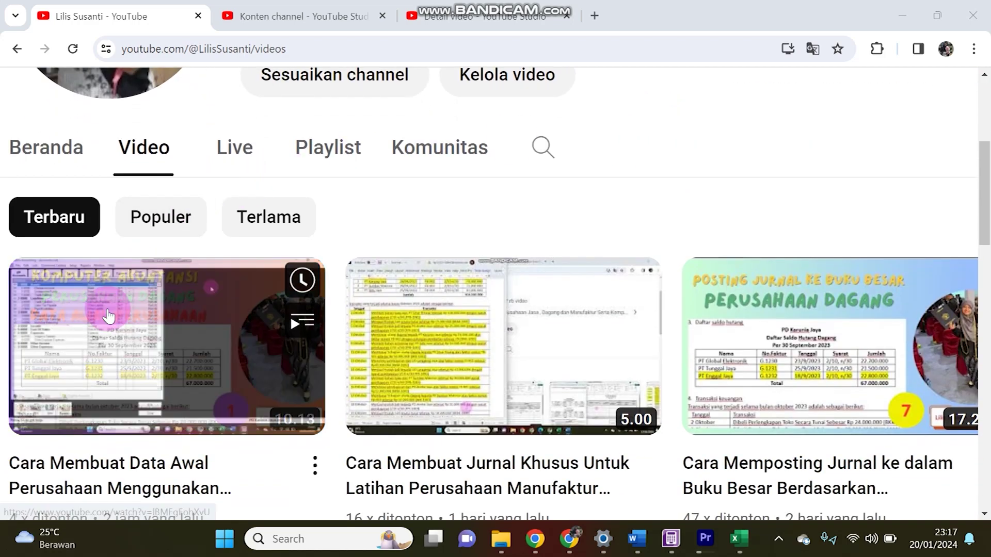
scroll(771, 119, "up", 5)
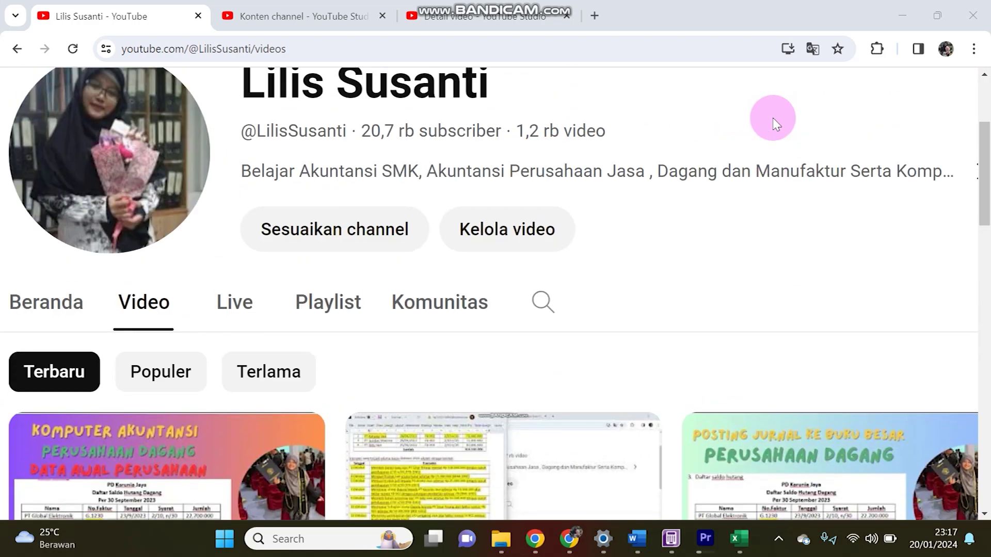
scroll(769, 140, "down", 3)
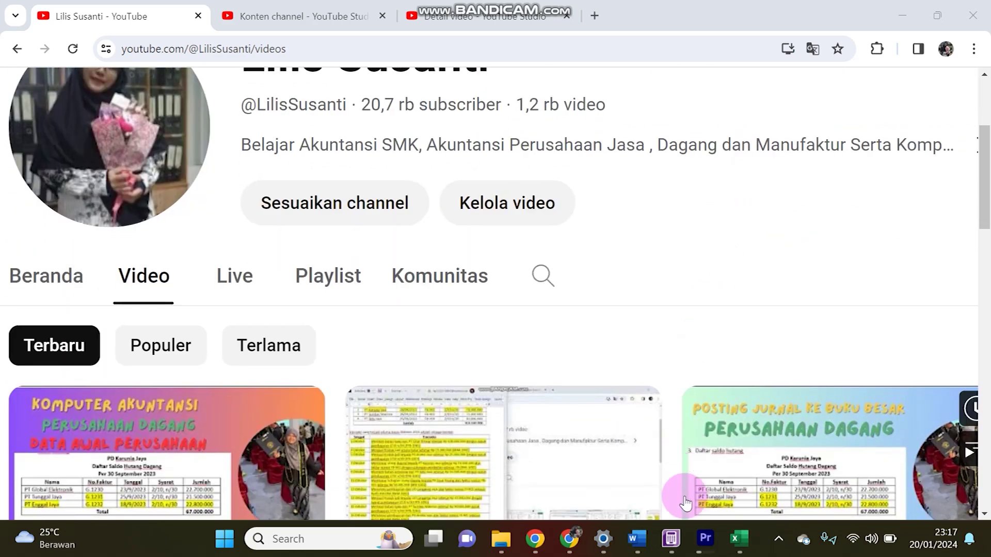
- Switch to the Word assignment alongside the ABSS accounting window and review the 24–31 Oktober transactions and the task list
left_click(638, 548)
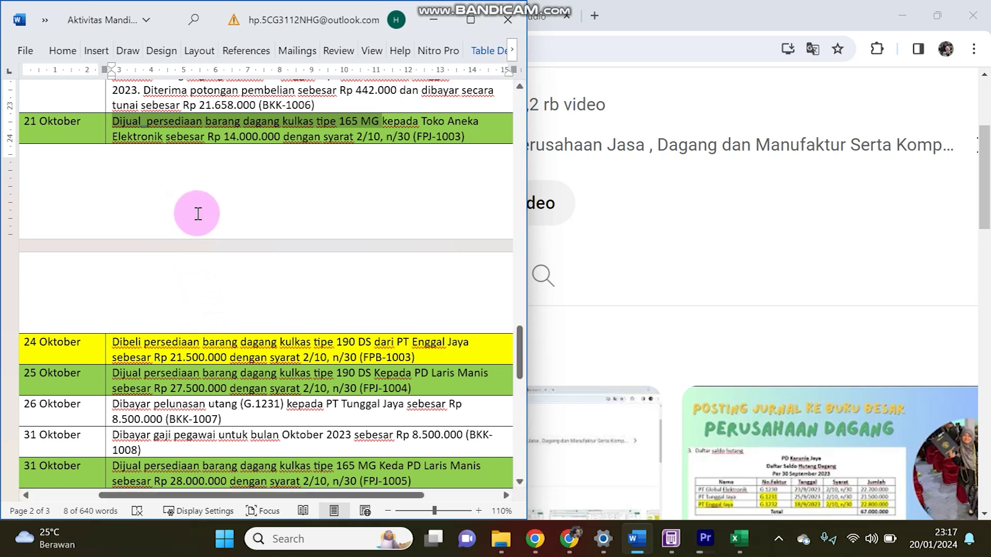
left_click(671, 538)
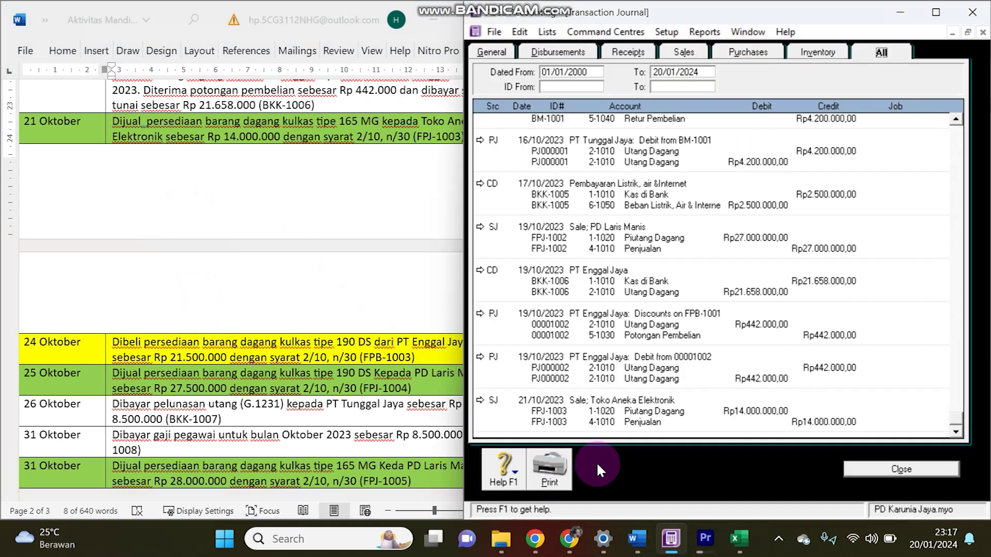
left_click(261, 288)
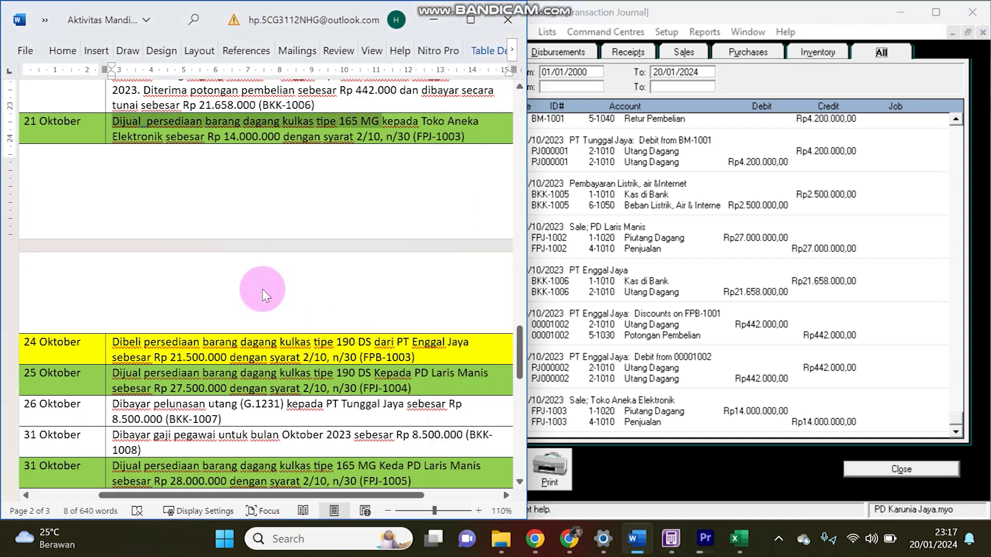
scroll(263, 290, "down", 1)
scroll(264, 290, "down", 5)
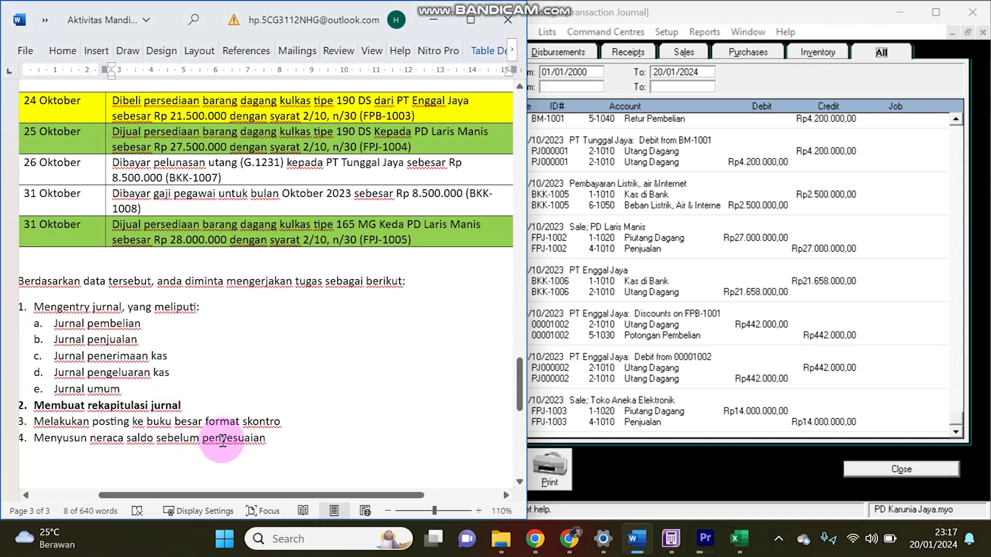
scroll(231, 323, "up", 5)
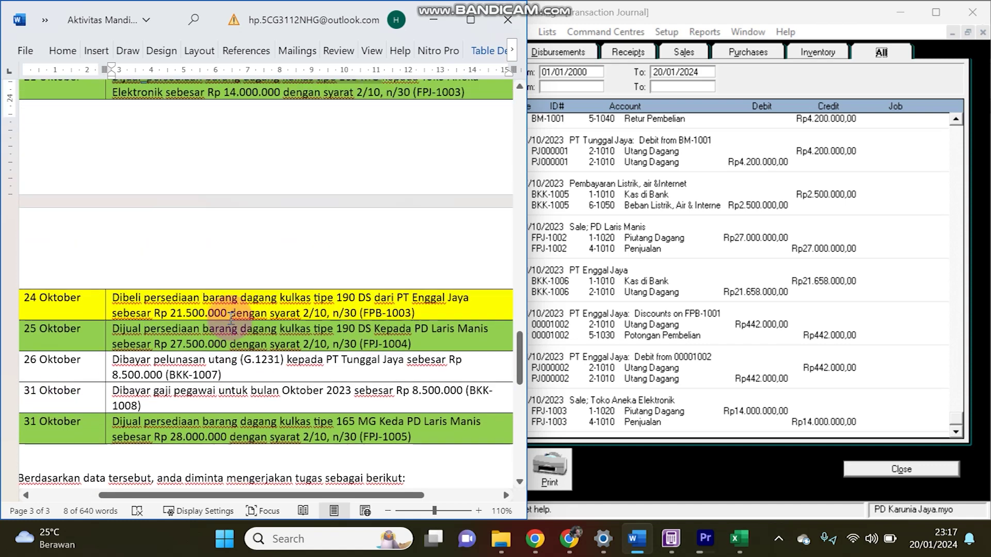
scroll(231, 317, "up", 1)
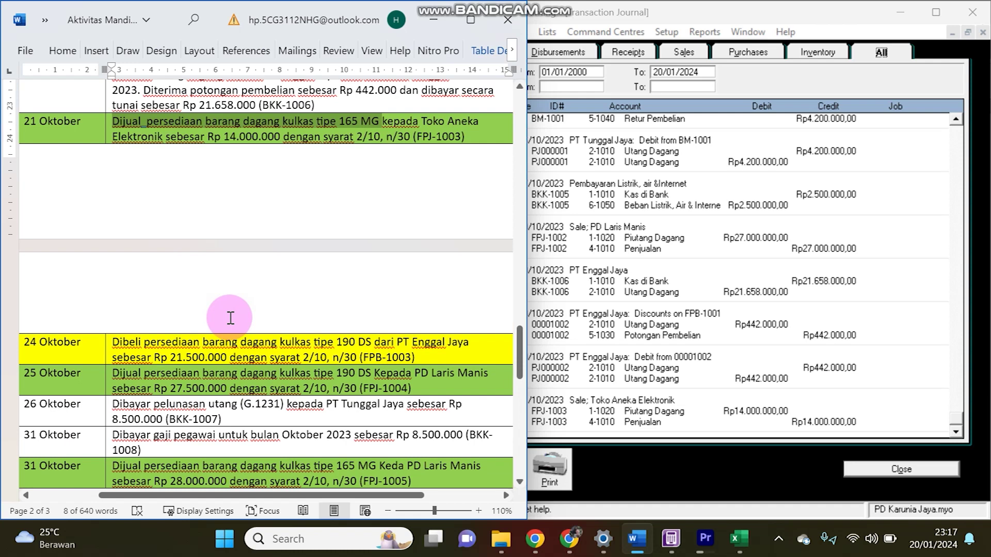
- Copy the text "Dibeli persediaan barang dagang kulkas tipe 190 DS" from the 24 Oktober transaction
left_click(87, 353)
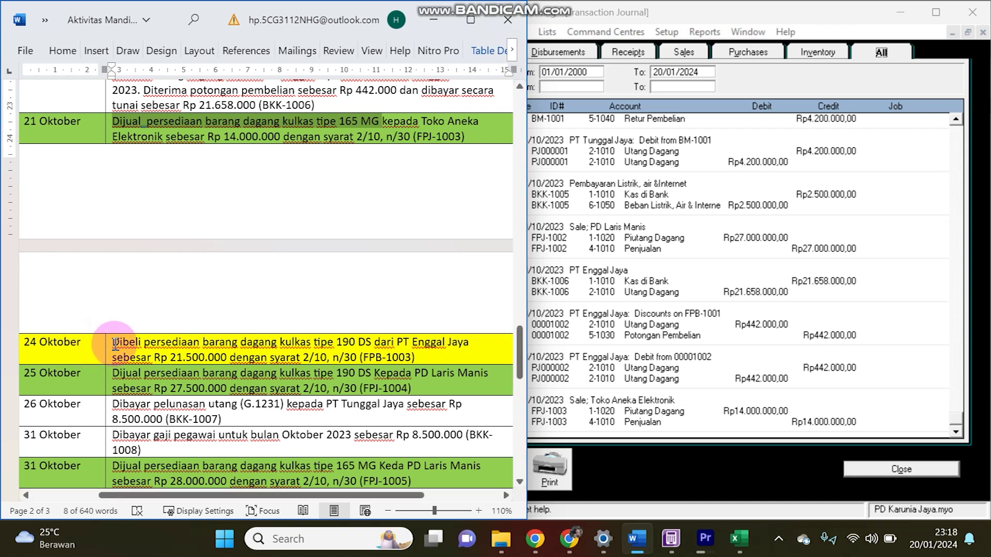
left_click_drag(115, 343, 373, 341)
key("ctrl+c")
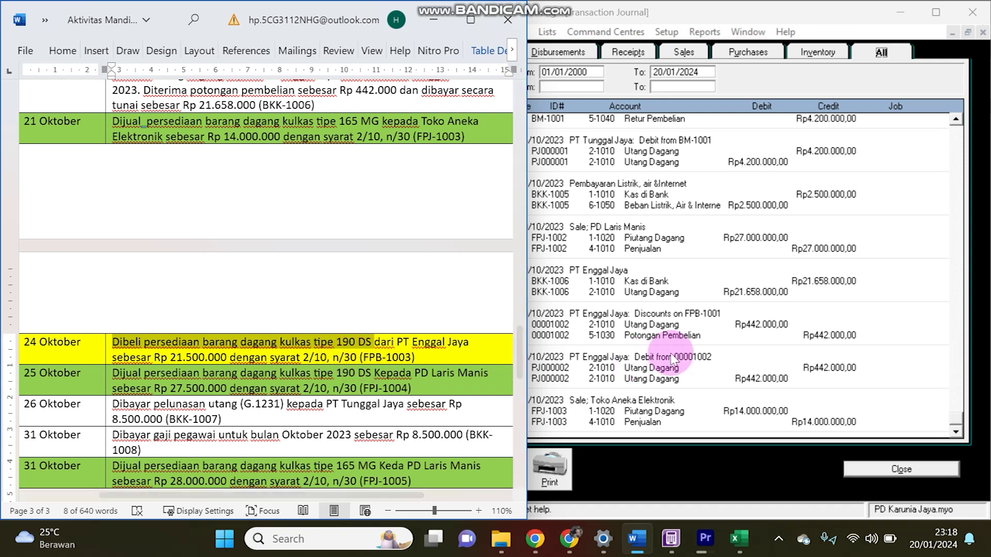
- Close the transaction journal in ABSS and start a new purchase bill for supplier PT Enggal Jaya
left_click(865, 470)
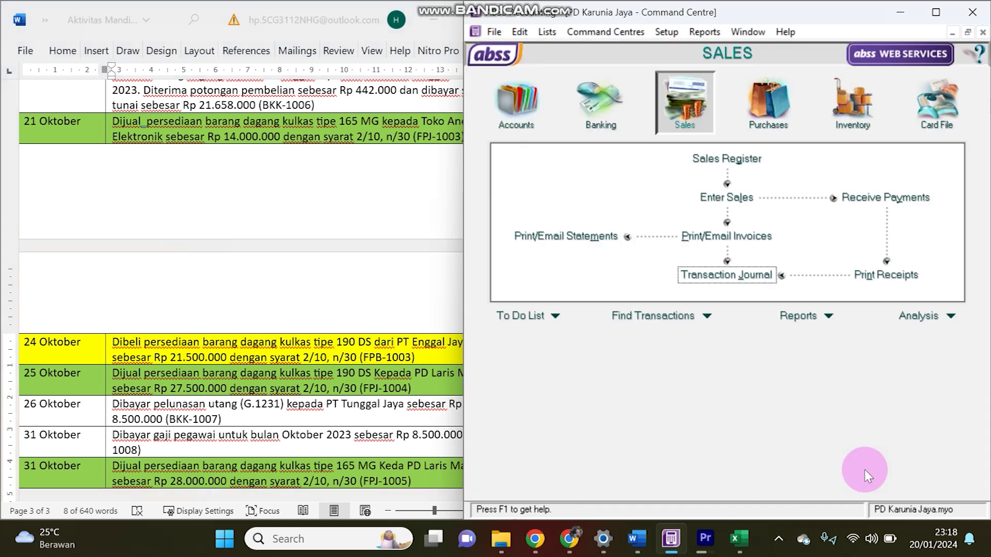
left_click(766, 99)
left_click(736, 200)
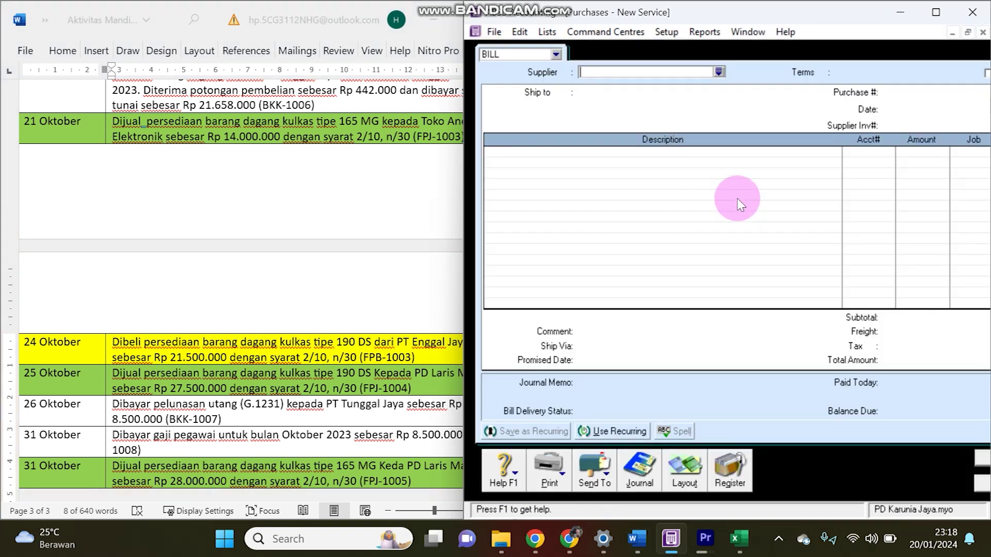
left_click(719, 72)
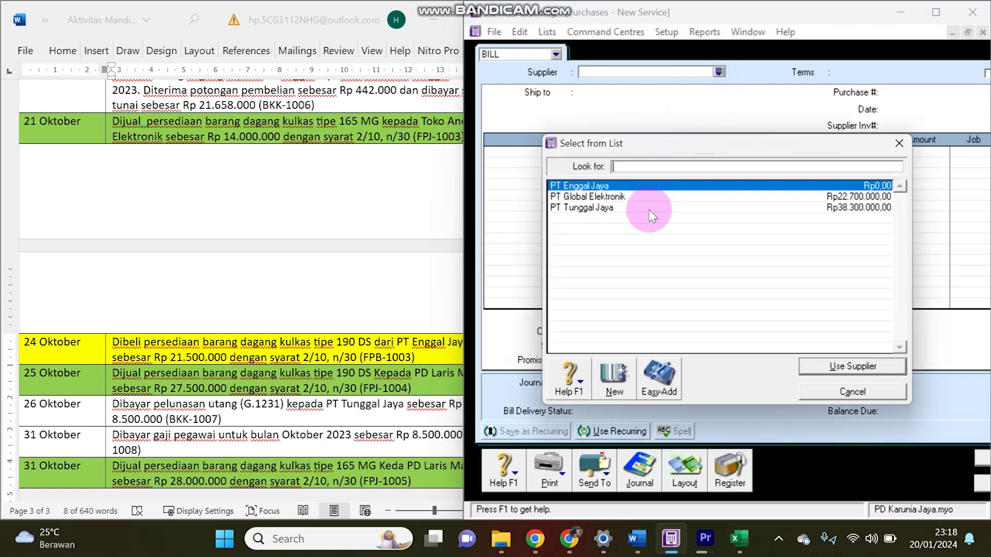
double_click(631, 187)
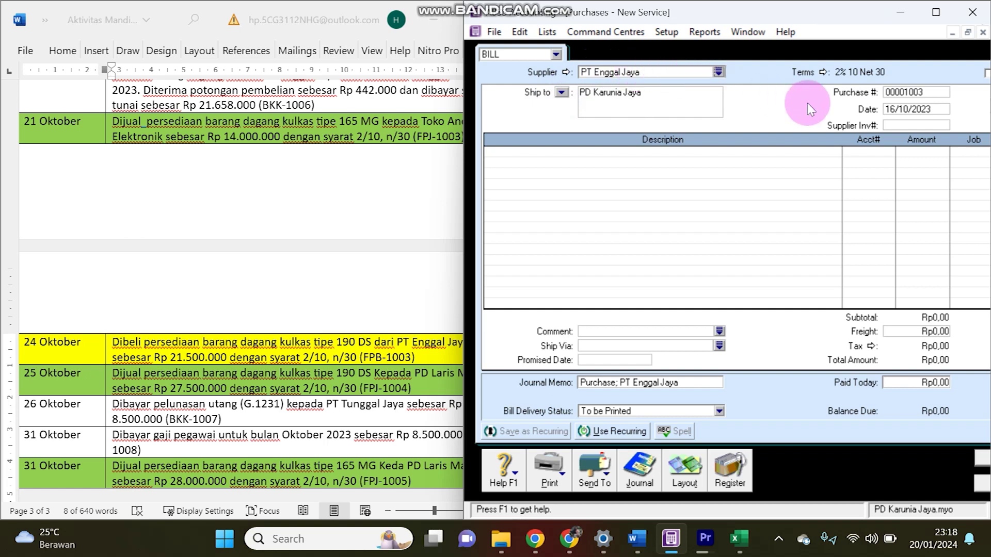
- Set the bill's purchase number to FPB-1003 and its date to 24/10/2023
left_click(896, 94)
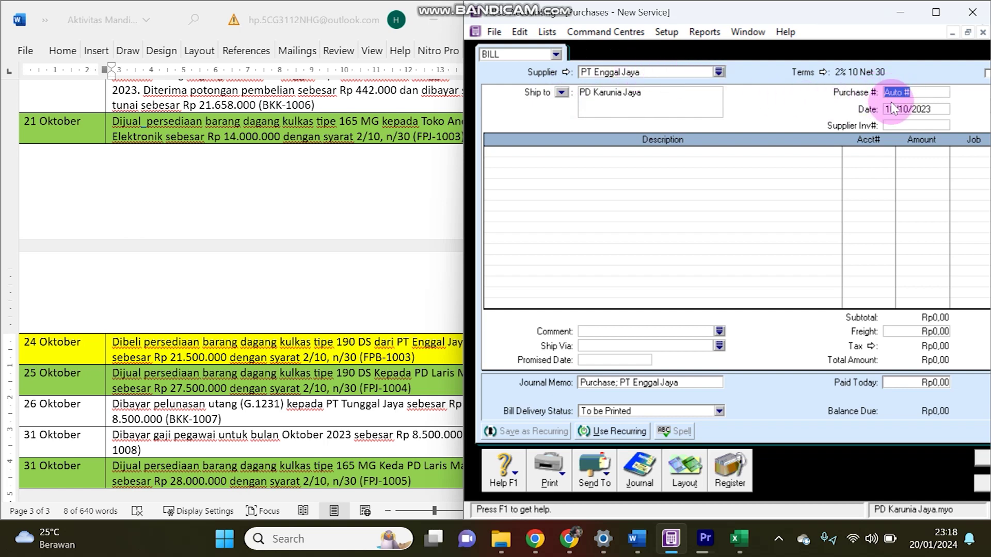
type("FPB-1003")
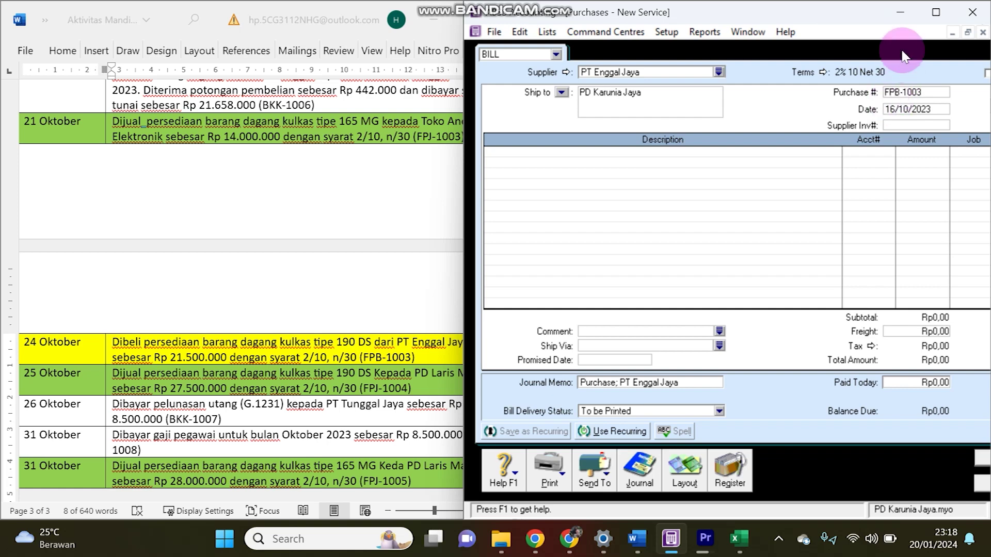
left_click(888, 110)
left_click_drag(895, 110, 871, 109)
type("24")
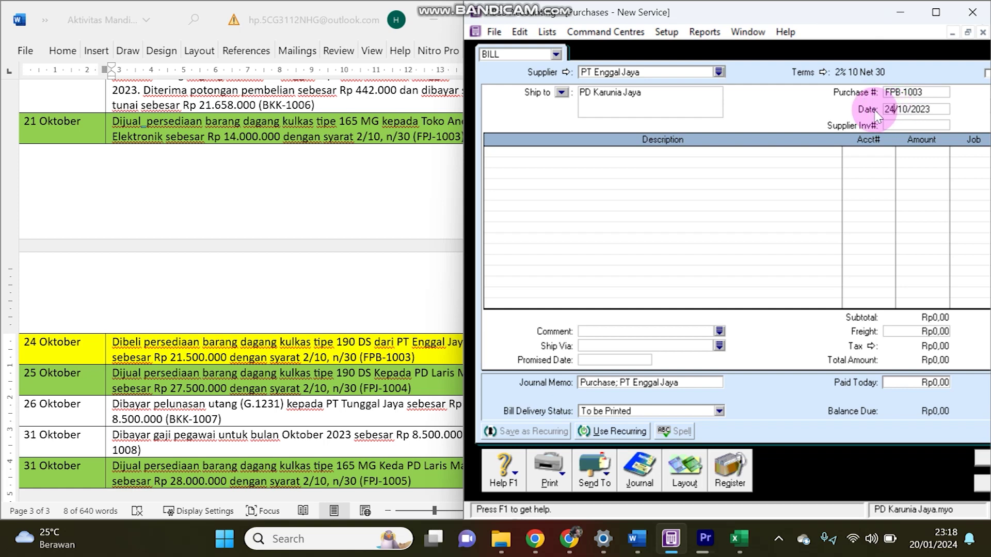
- Paste the copied text "Dibeli persediaan barang dagang kulkas tipe 190 DS" as the bill's first line description
left_click(587, 155)
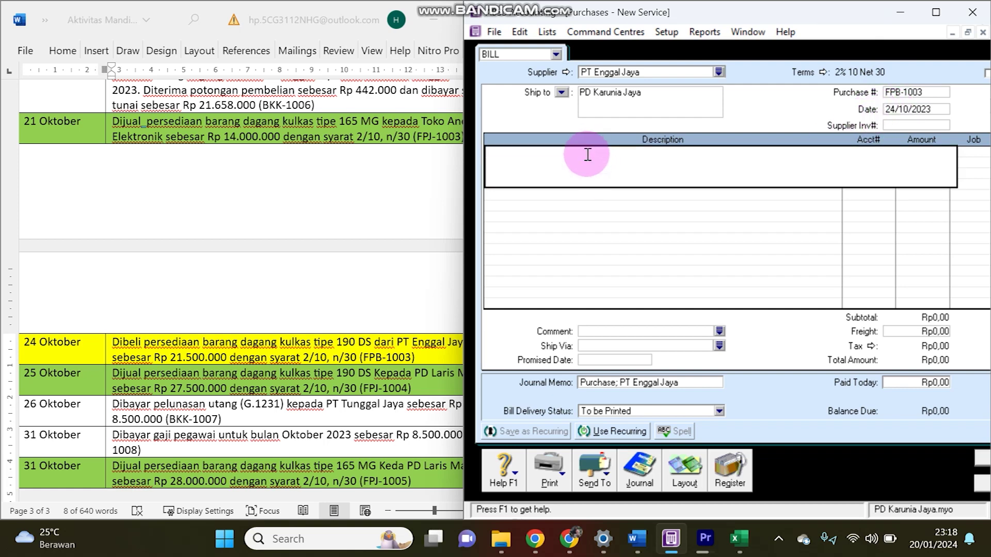
key("ctrl+v")
key("Tab")
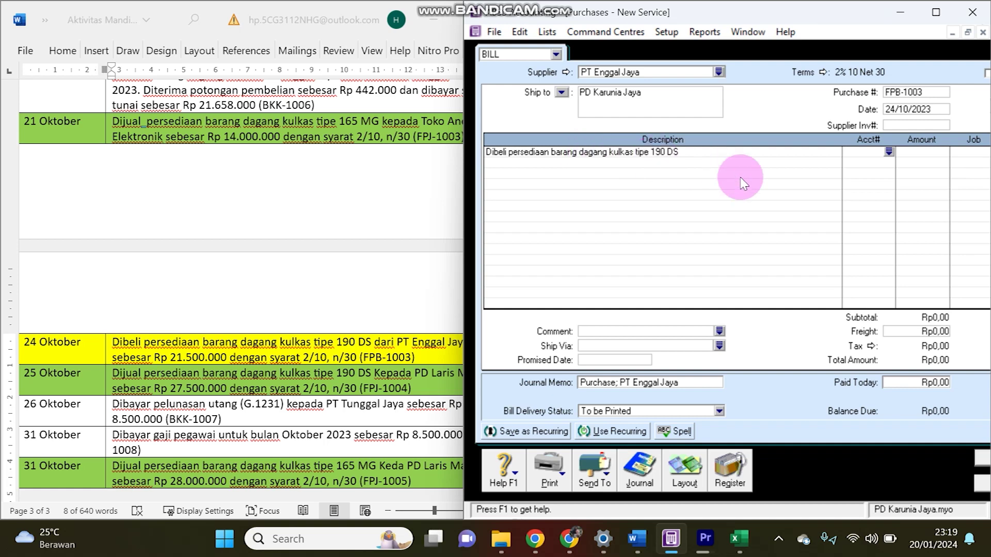
- Allocate the bill line to account 5-1020 Pembelian with an amount of 21500000
left_click(888, 152)
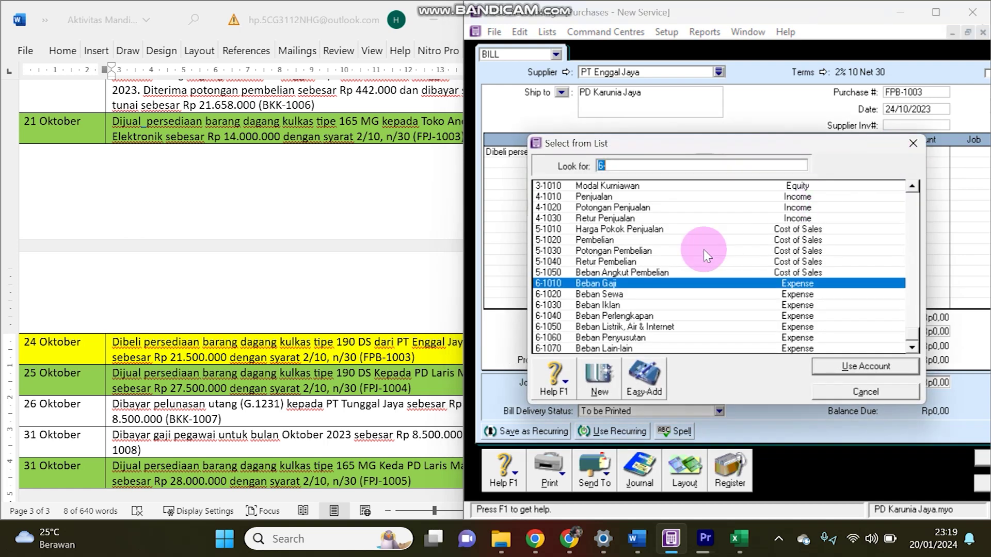
left_click(596, 241)
double_click(598, 246)
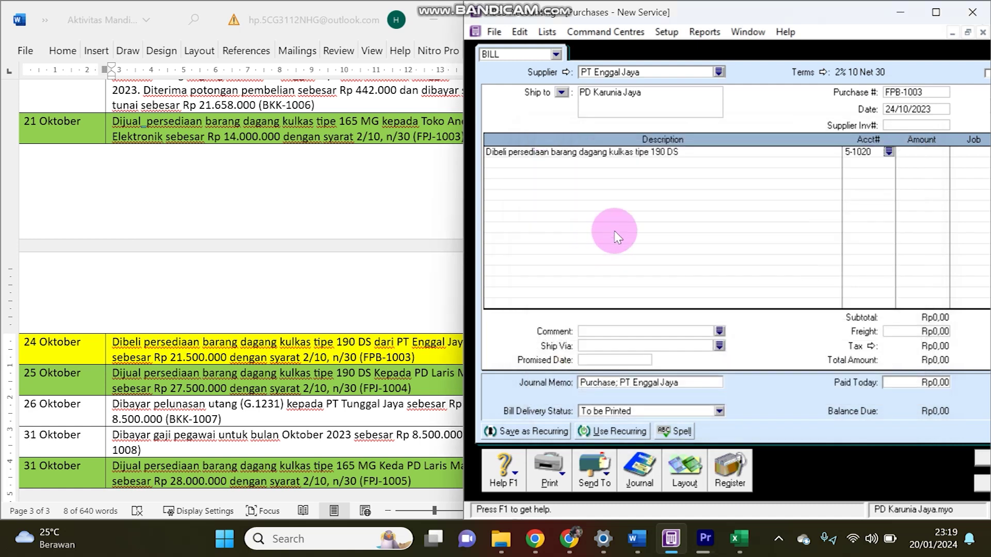
left_click(910, 152)
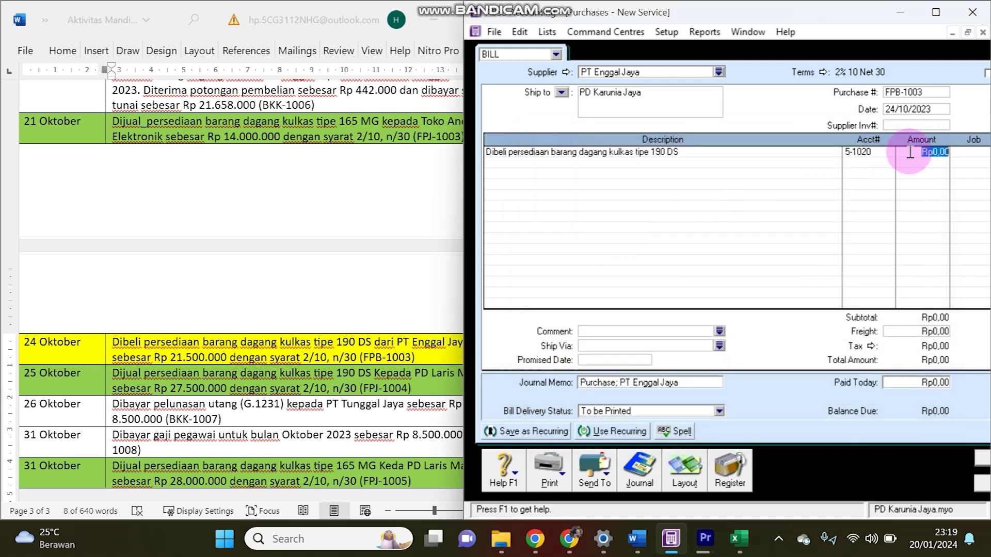
type("21500000")
key("Tab")
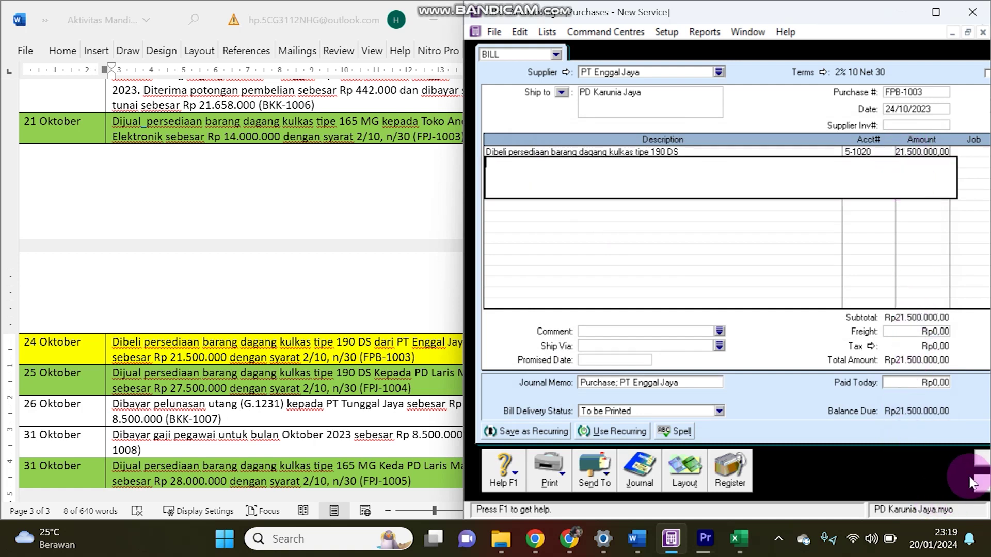
- Record the purchase bill, ignoring all spelling suggestions for its description
left_click(983, 470)
left_click(626, 289)
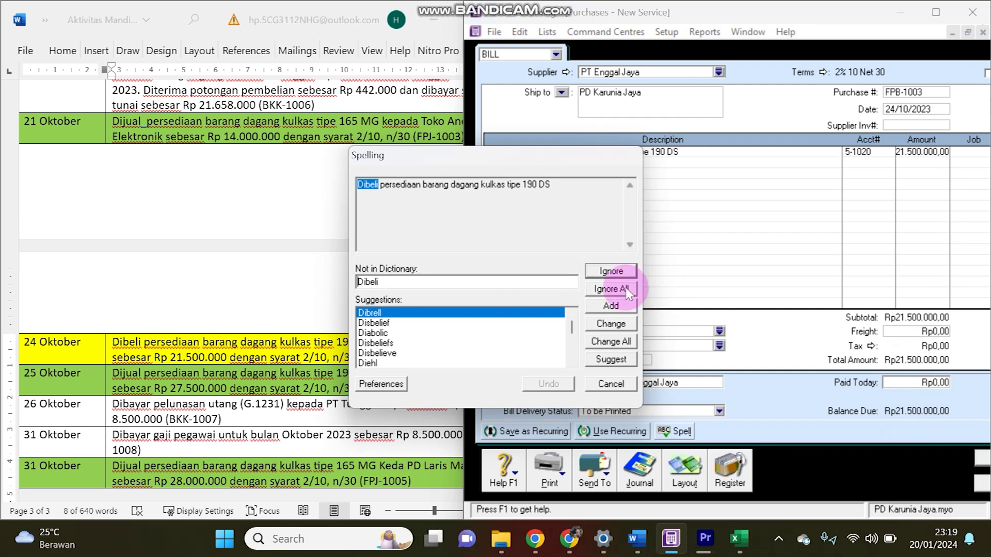
left_click(626, 291)
left_click(626, 291)
left_click(626, 292)
left_click(626, 291)
left_click(624, 290)
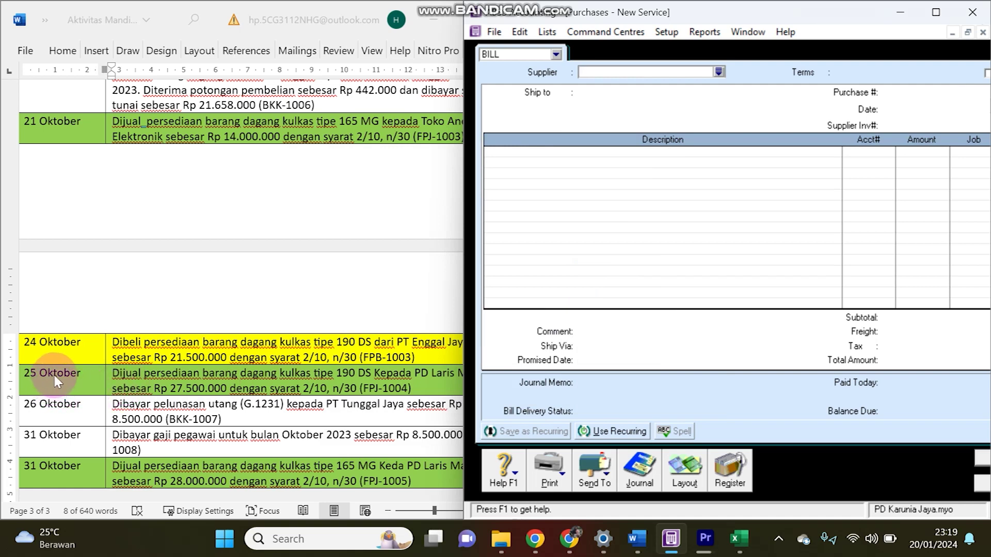
- Copy the text "Dijual persediaan barang dagang kulkas tipe 190 DS" from the 25 Oktober transaction in the Word document
key("alt+Tab")
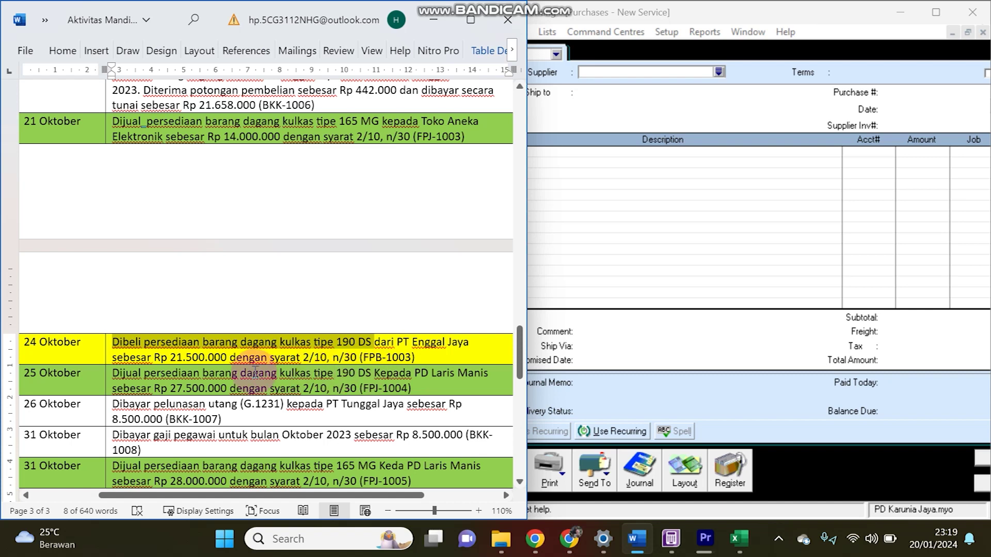
left_click_drag(115, 375, 367, 375)
key("ctrl+c")
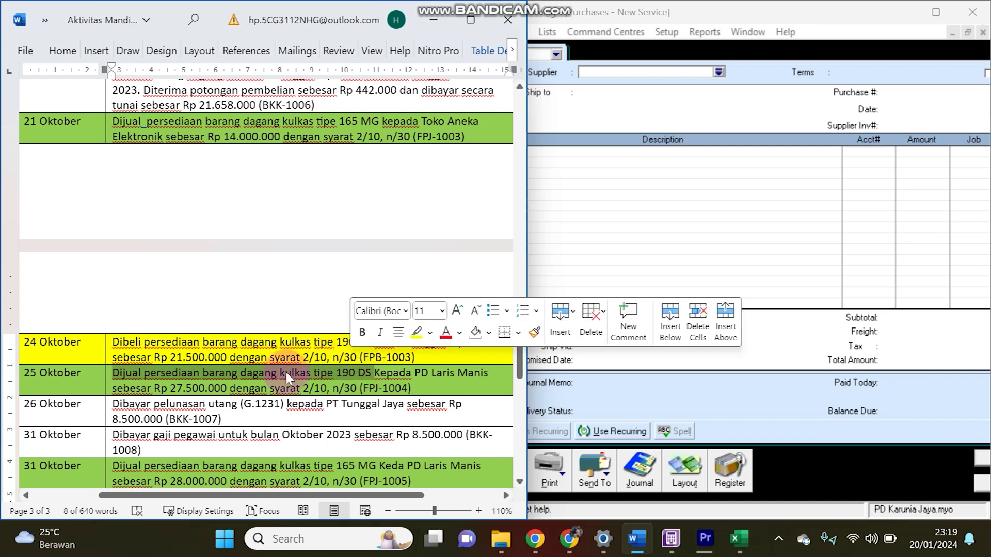
left_click(304, 387)
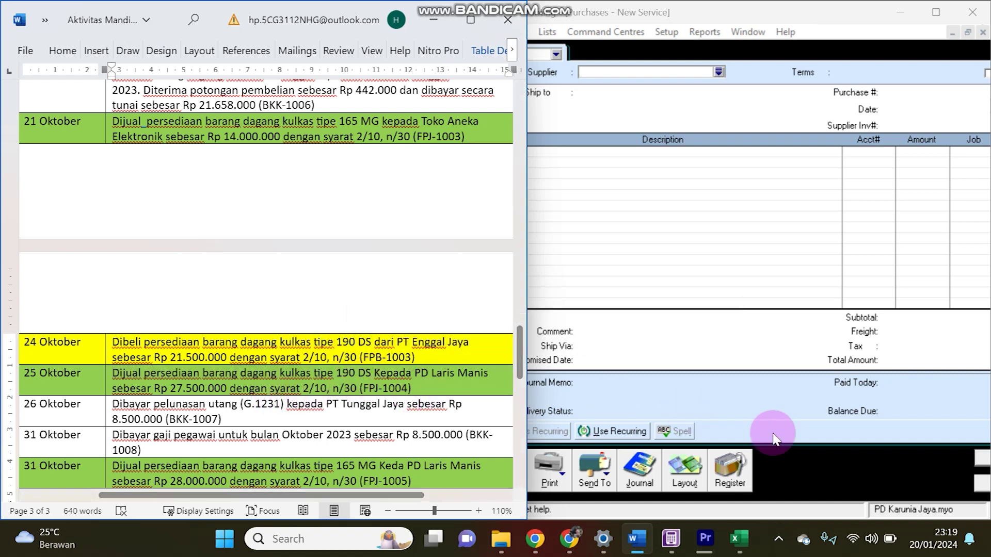
- Leave the purchase entry in ABSS and start a new sales invoice for customer PD Laris Manis
left_click(983, 488)
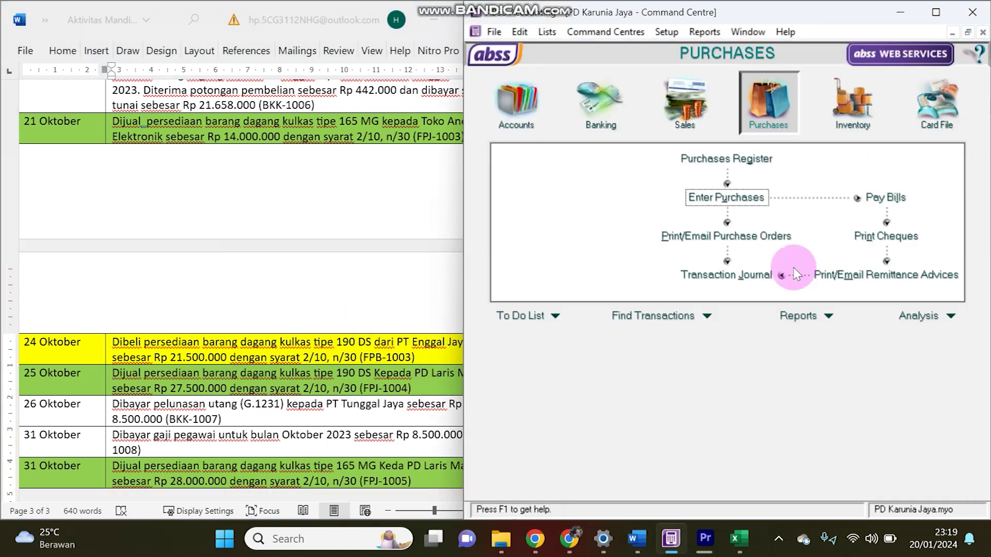
left_click(684, 110)
left_click(700, 197)
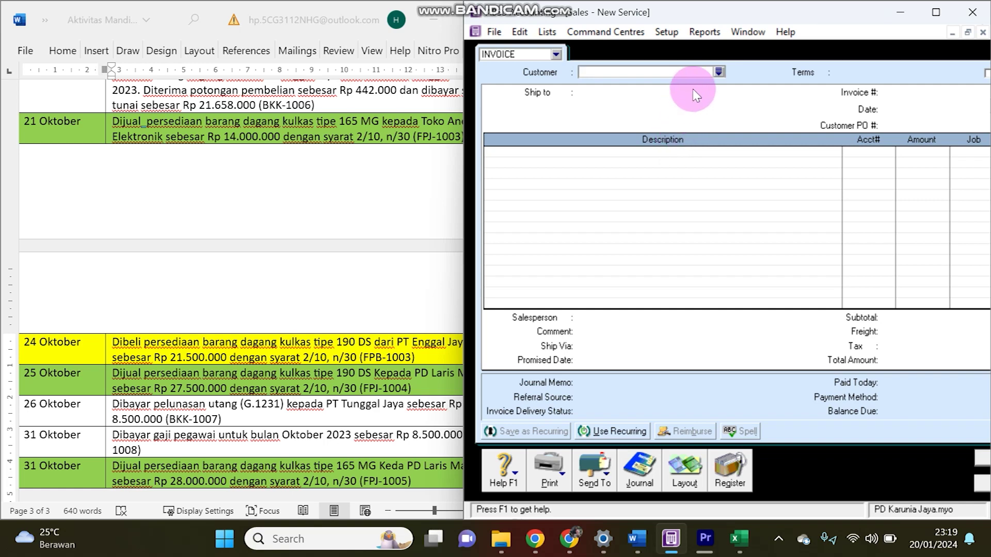
left_click(719, 74)
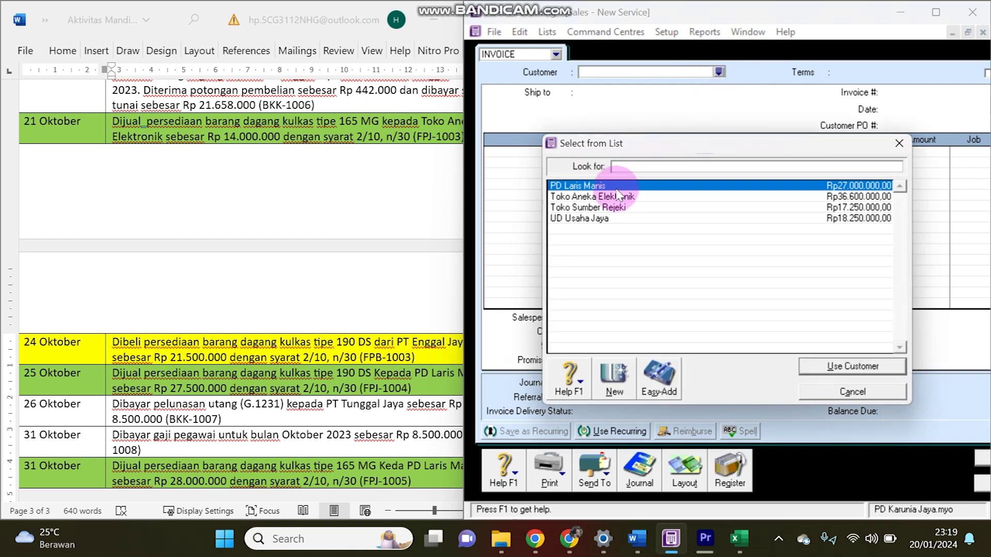
double_click(616, 188)
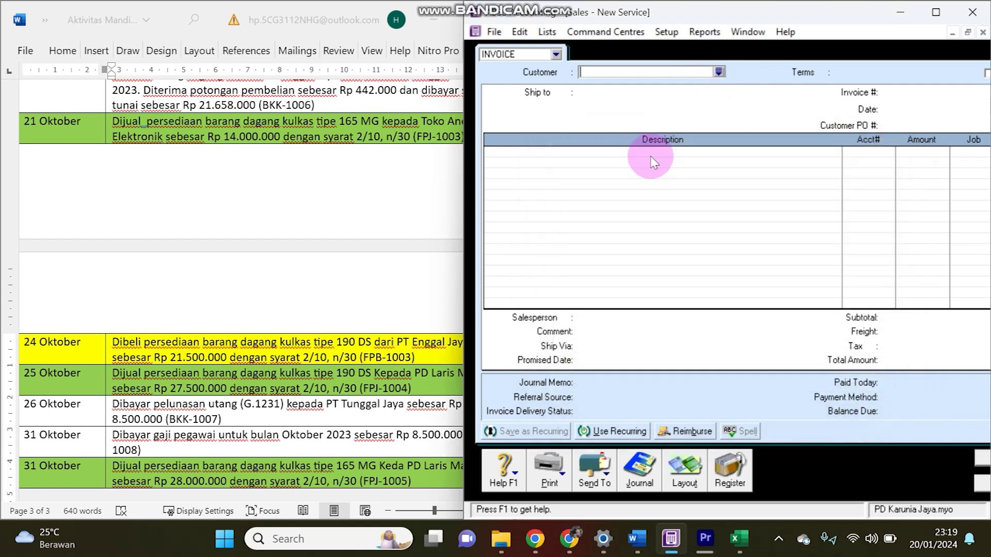
- Set the invoice's credit terms to In a Given # of Days with 10 discount days, 30 balance due days and 2% early-payment discount
left_click(823, 73)
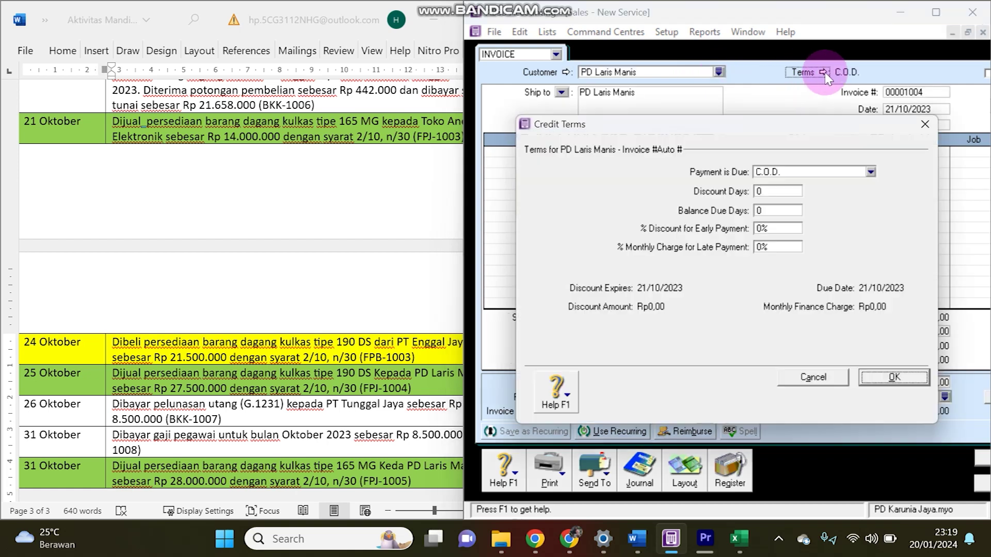
left_click(771, 171)
left_click(773, 206)
left_click(764, 191)
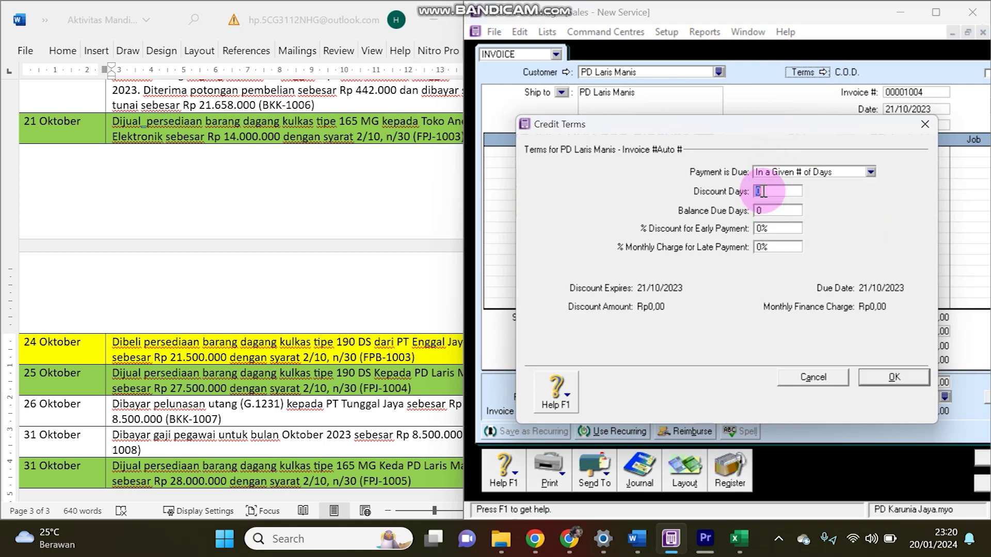
type("10/")
type("2")
key("Return")
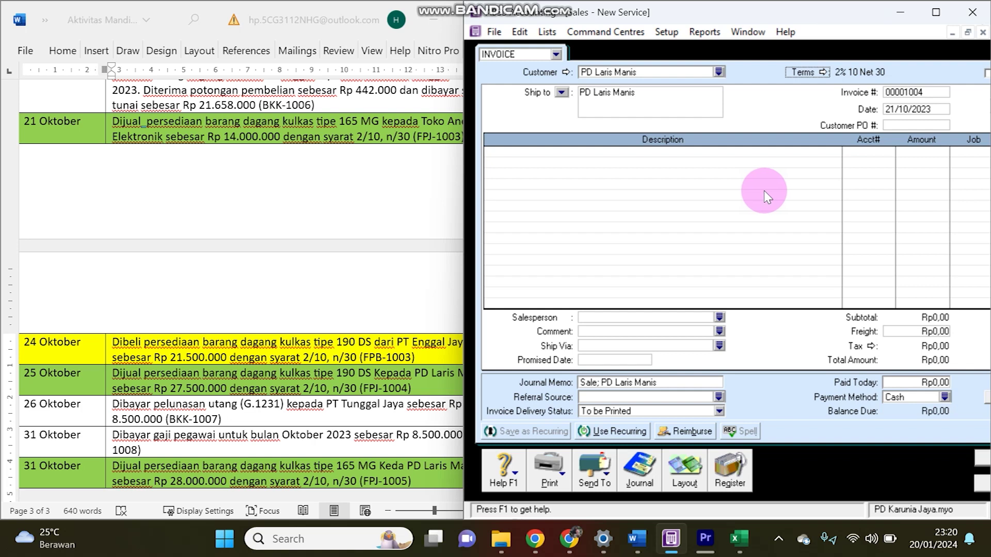
- Set the sales invoice's date to 25/10/2023 and its invoice number to FPJ-1004
left_click(893, 111)
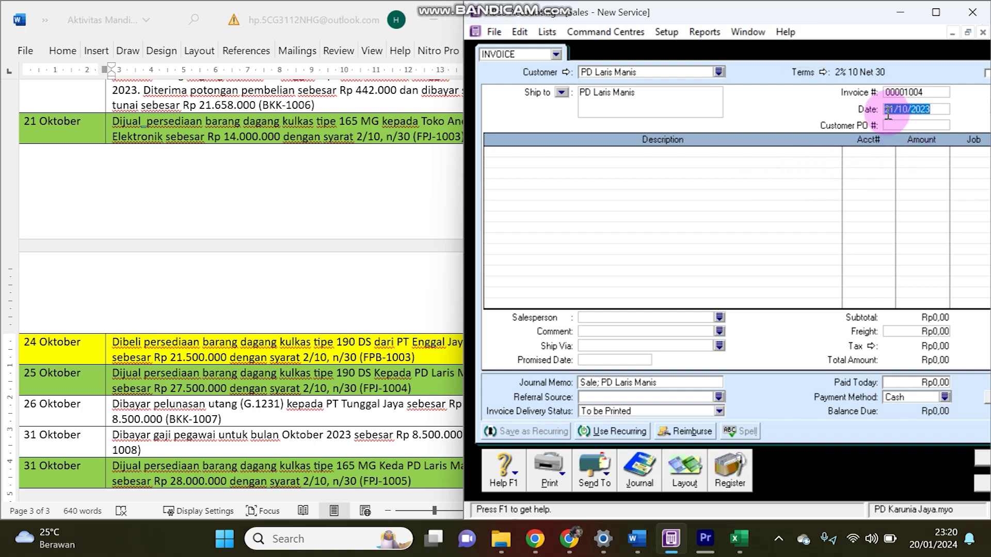
left_click(888, 111)
left_click(890, 111)
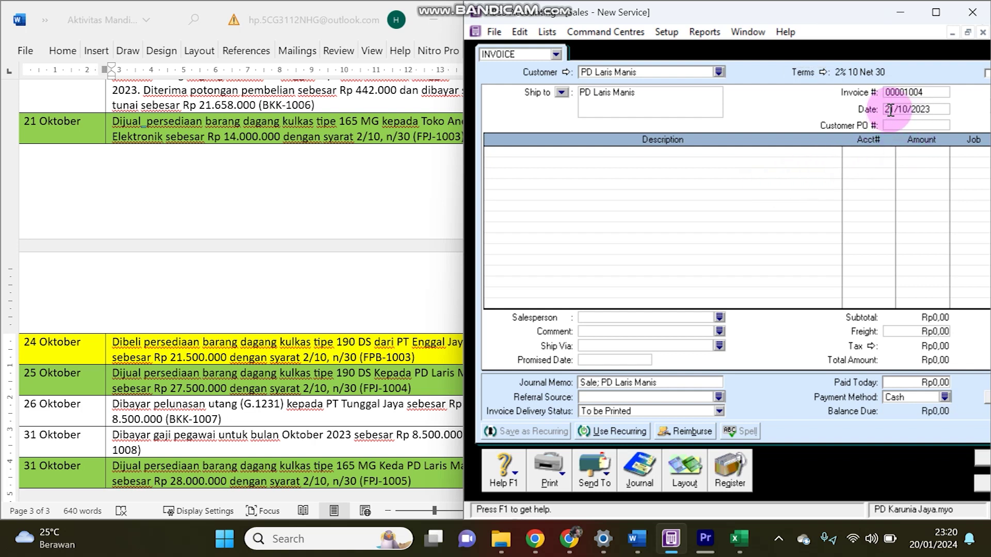
left_click(921, 93)
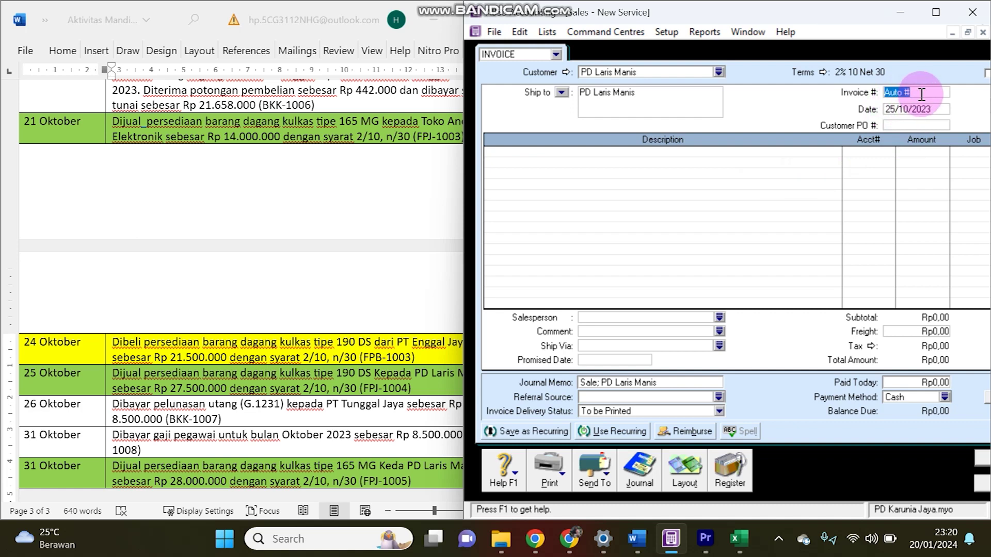
type("FPJ-")
- Fill the first invoice line with the copied sale description, account 4-1010 Penjualan and an amount of 27.500.000
left_click(618, 153)
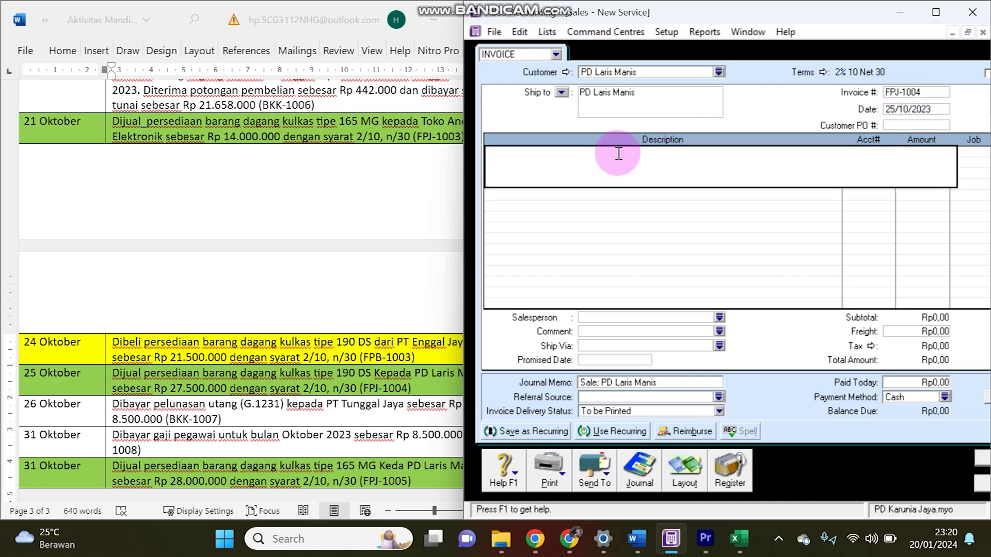
key("ctrl+v")
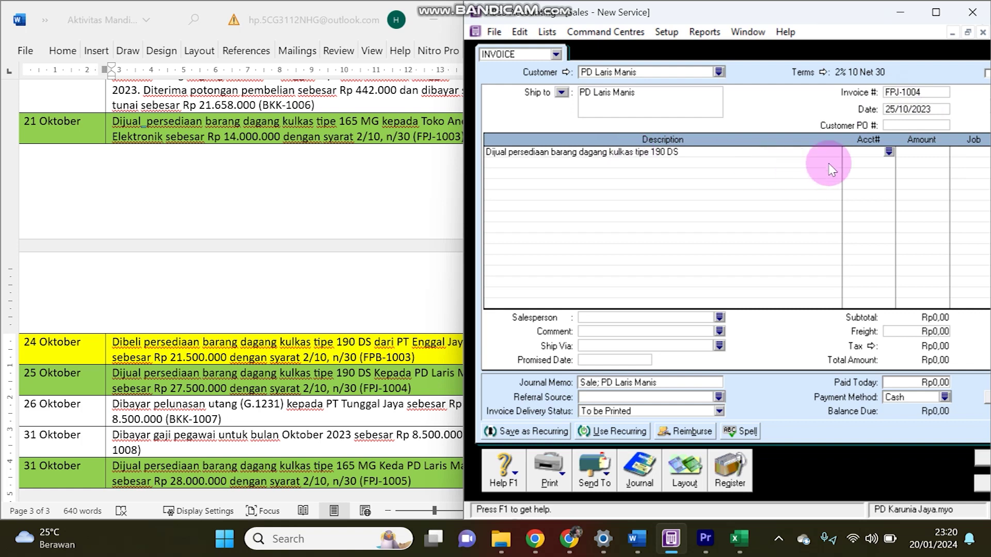
left_click(889, 154)
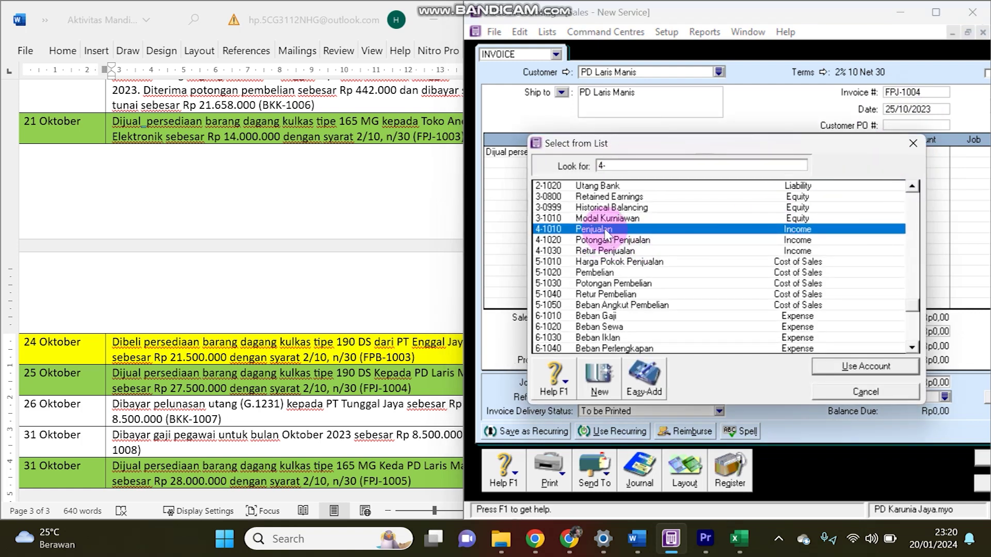
key("Escape")
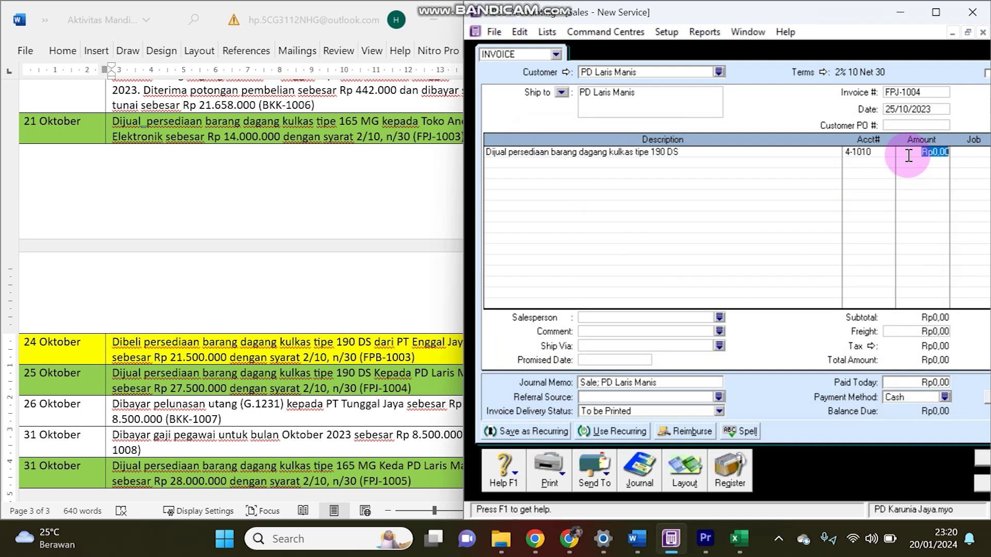
type("27.500.")
type("000")
key("Tab")
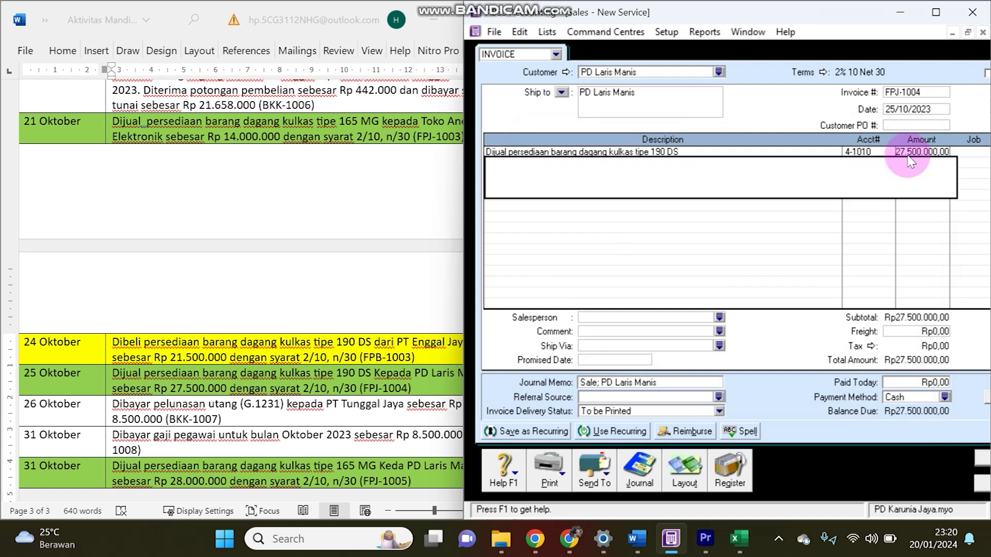
- Record the sales invoice, ignoring all spelling suggestions for its description
left_click(980, 467)
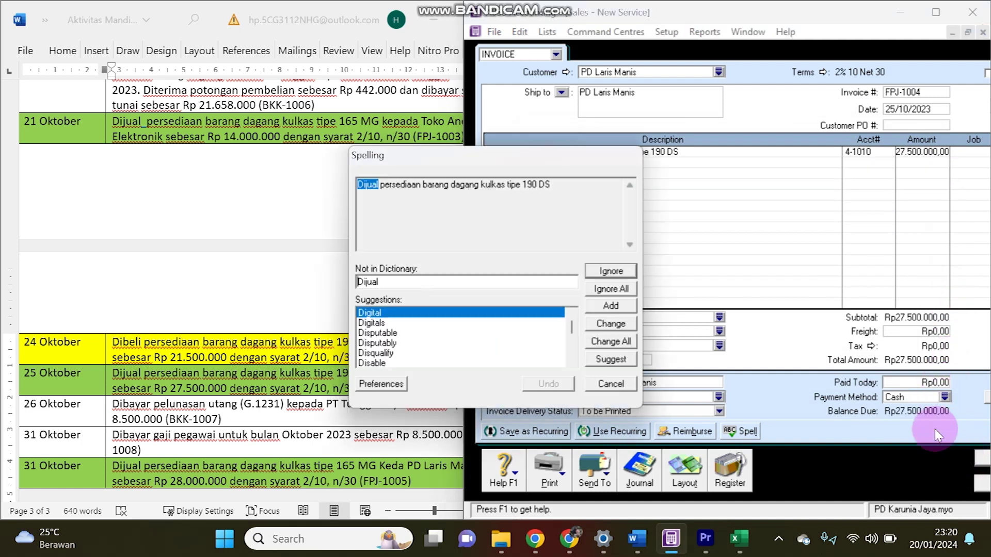
left_click(602, 290)
left_click(603, 290)
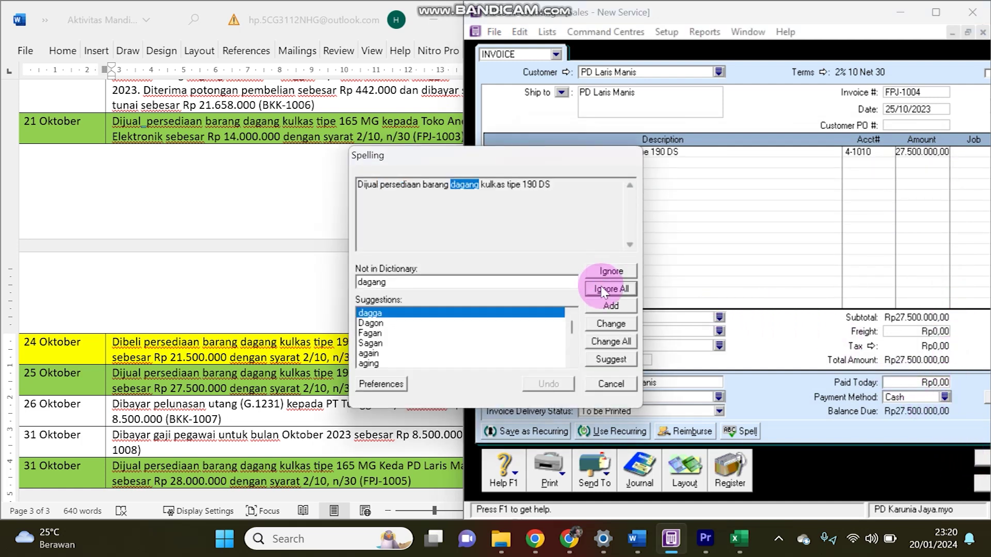
left_click(603, 290)
left_click(604, 292)
left_click(603, 289)
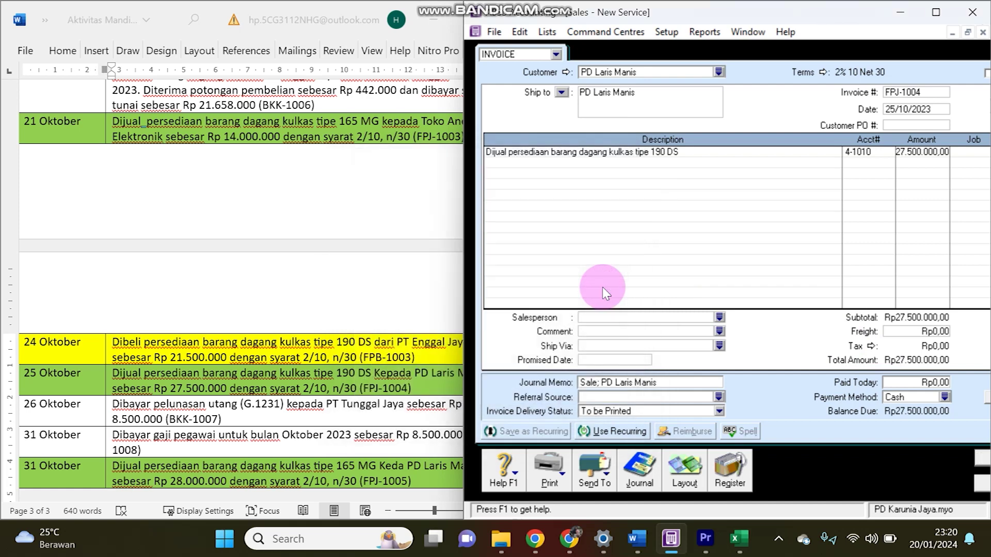
- Check the 26 Oktober transaction in Word, then leave the sales entry in ABSS and start a bill payment to supplier PT Tunggal Jaya
left_click(181, 422)
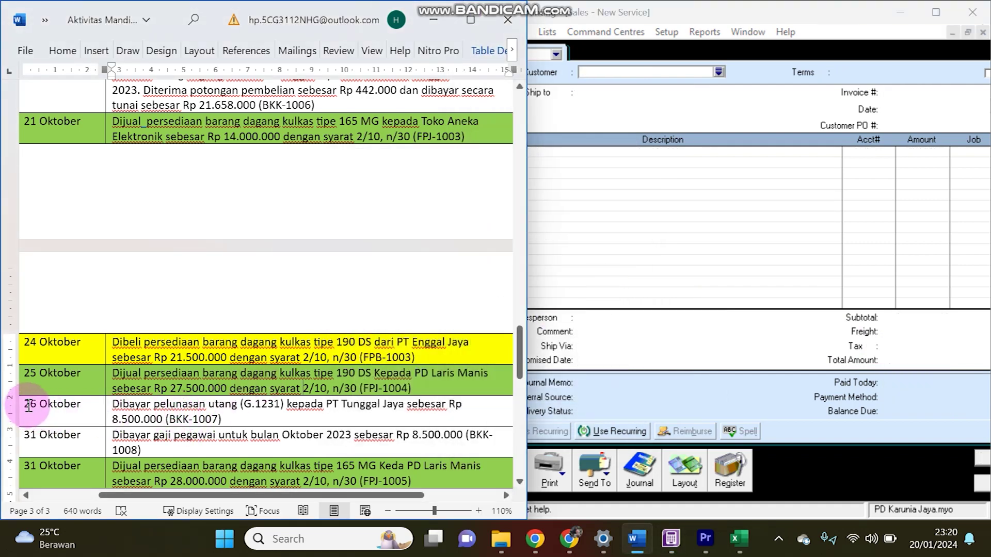
left_click(117, 409)
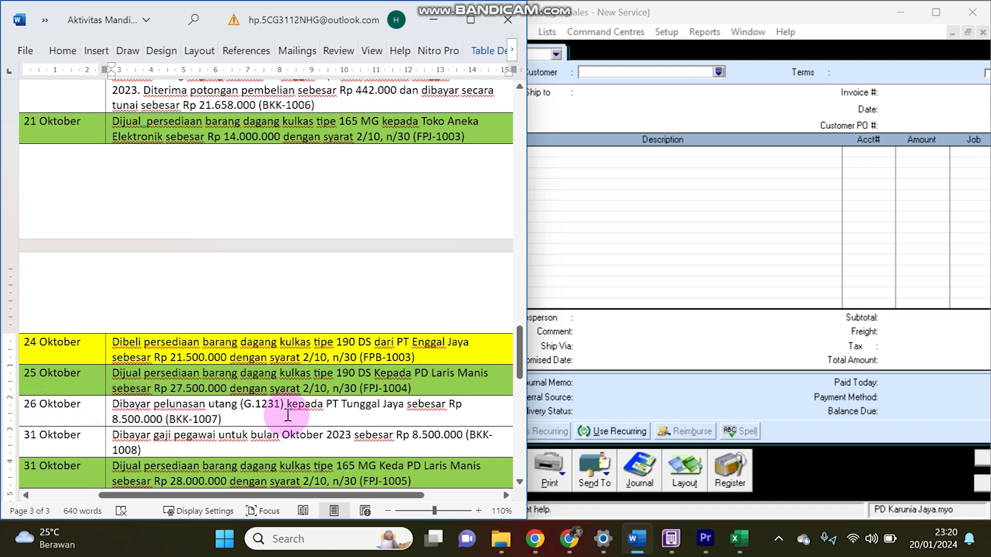
left_click(982, 483)
left_click(772, 109)
left_click(863, 196)
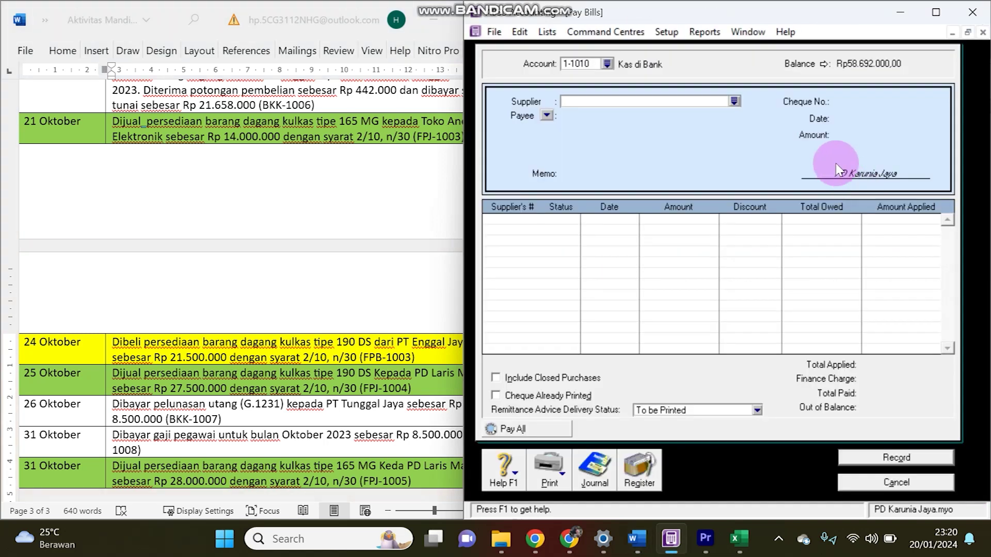
left_click(734, 102)
left_click(601, 207)
double_click(603, 208)
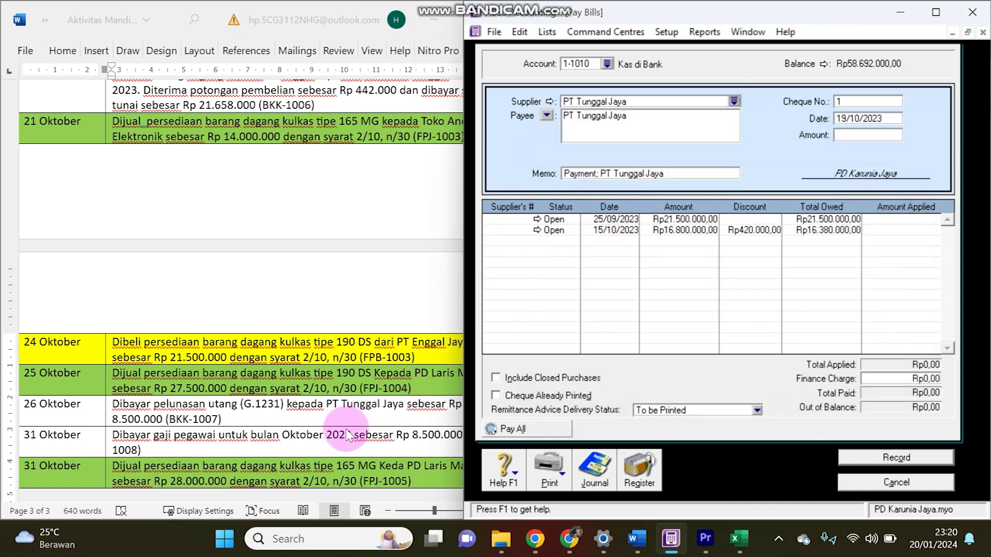
- Check invoice G.1231 in the Word document's Daftar Saldo Hutang Dagang and correct the 26 Oktober payment amount to 21.500.000
left_click(290, 416)
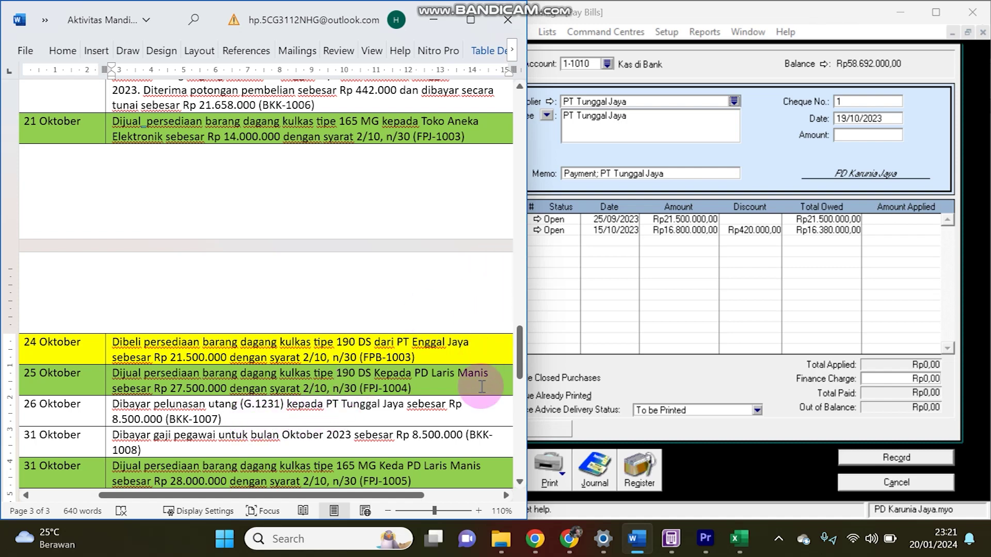
left_click_drag(522, 363, 529, 294)
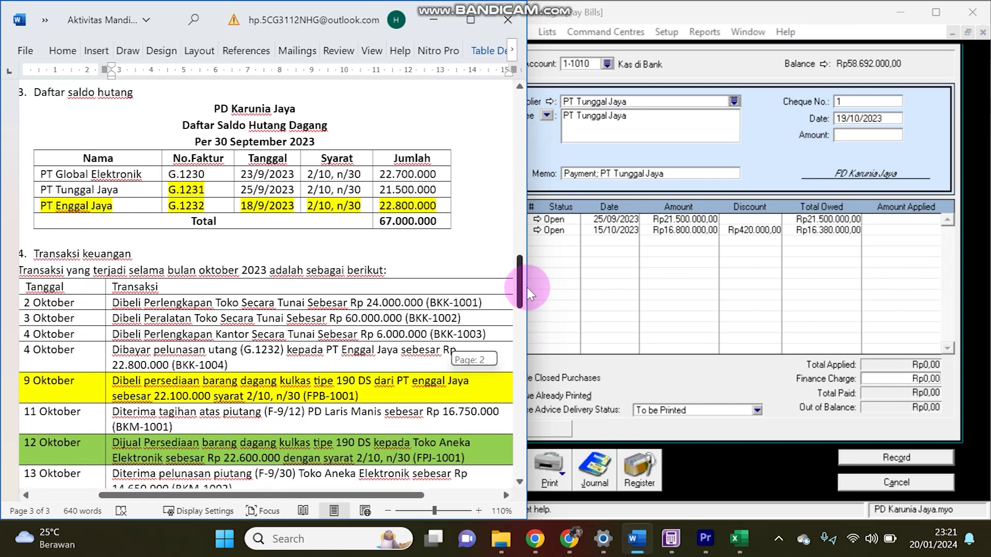
left_click(395, 206)
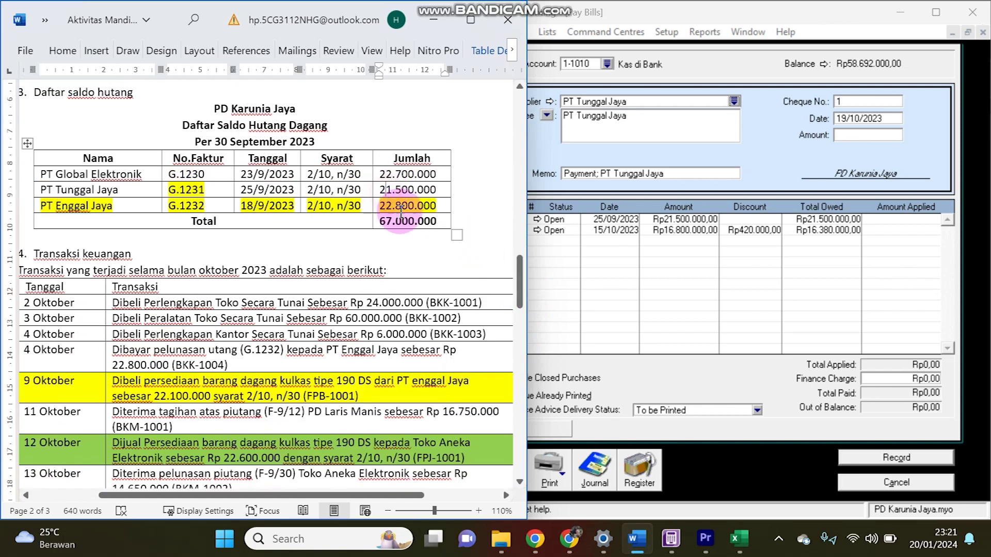
left_click_drag(516, 287, 515, 353)
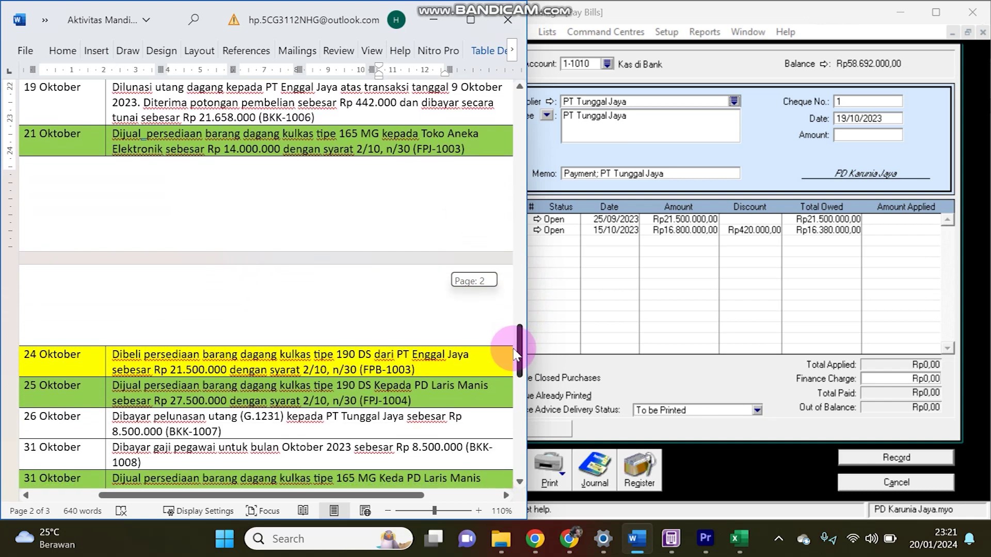
left_click_drag(515, 353, 519, 343)
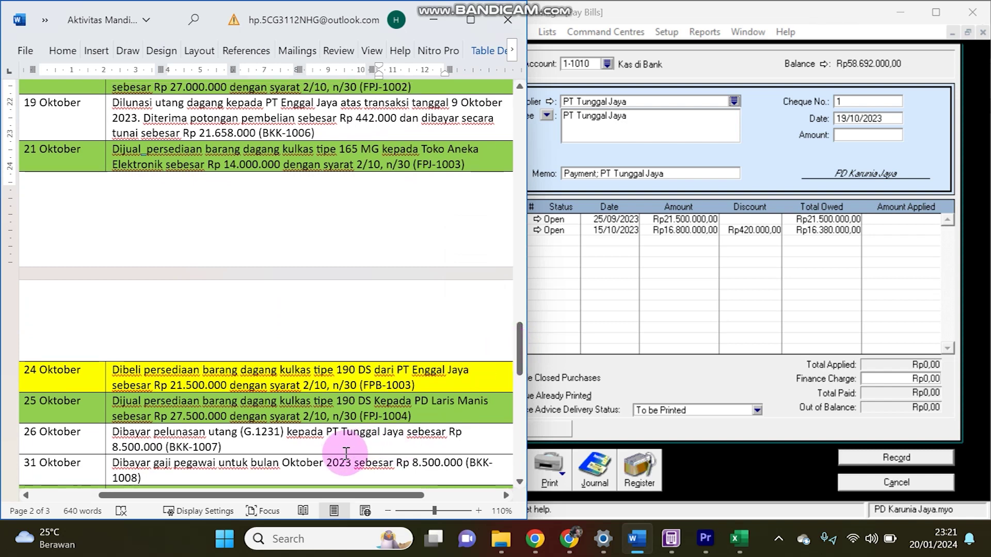
left_click(266, 444)
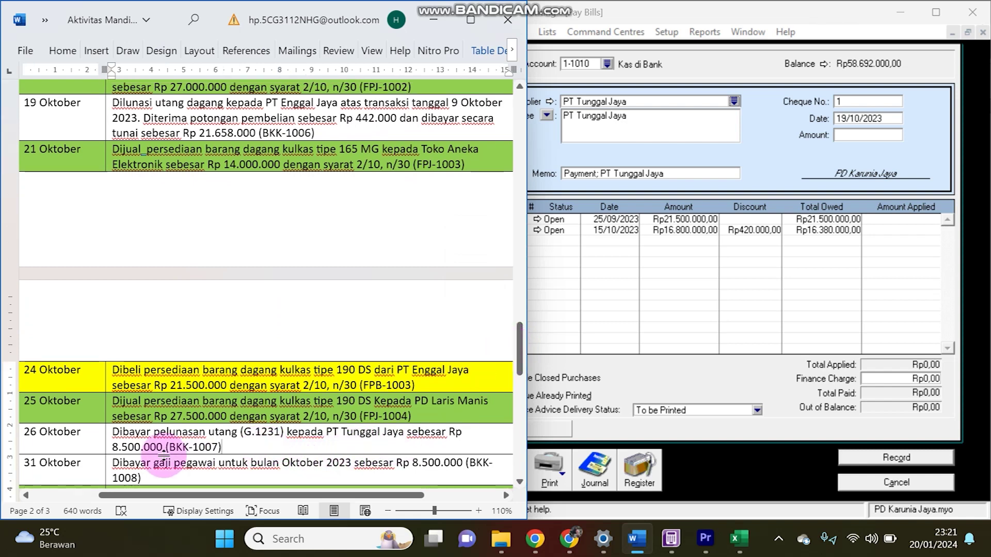
left_click_drag(115, 447, 163, 447)
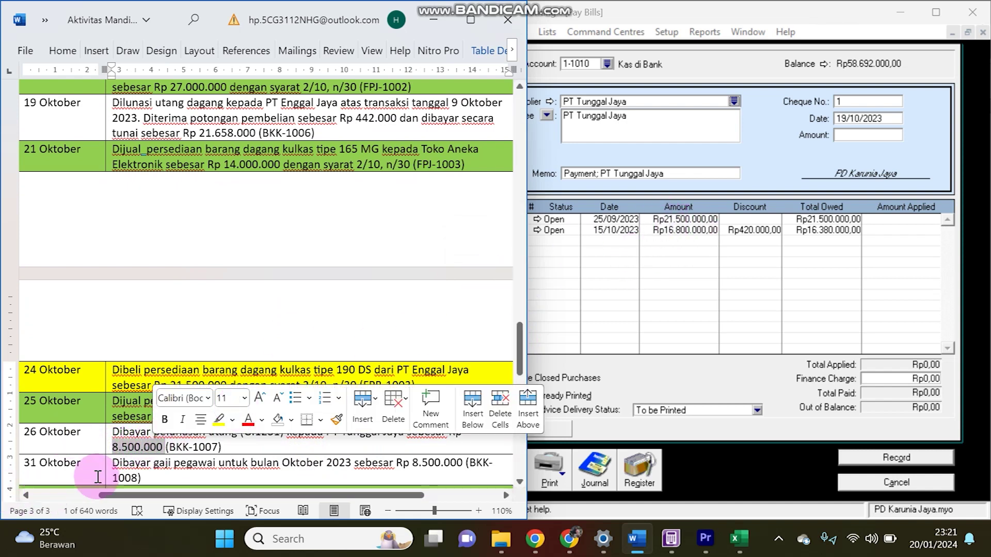
type("21.500.000")
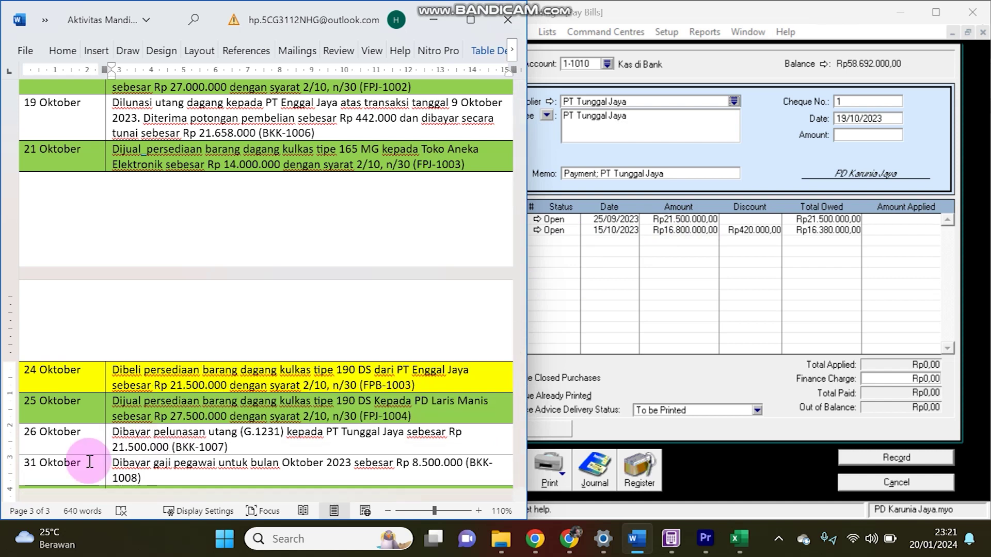
left_click(139, 445)
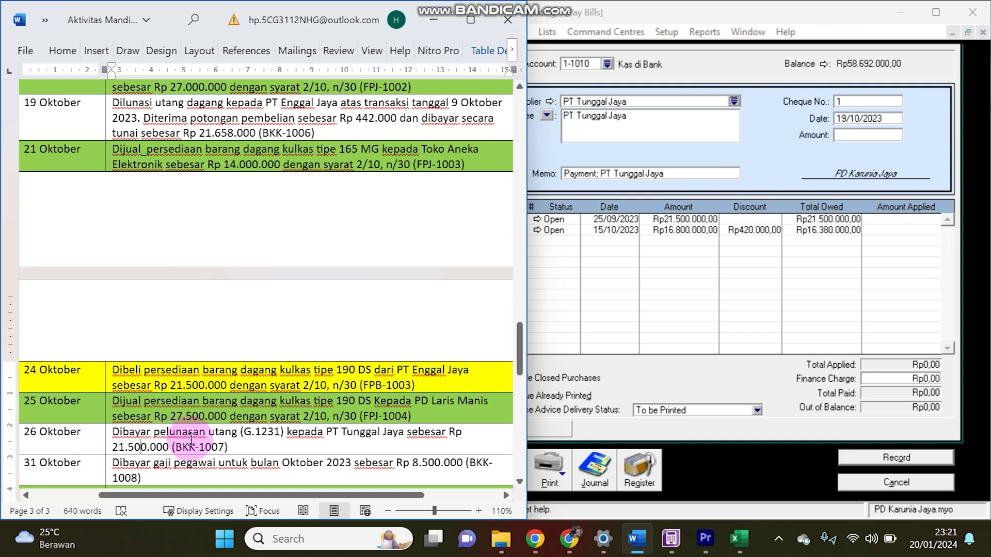
left_click(258, 450)
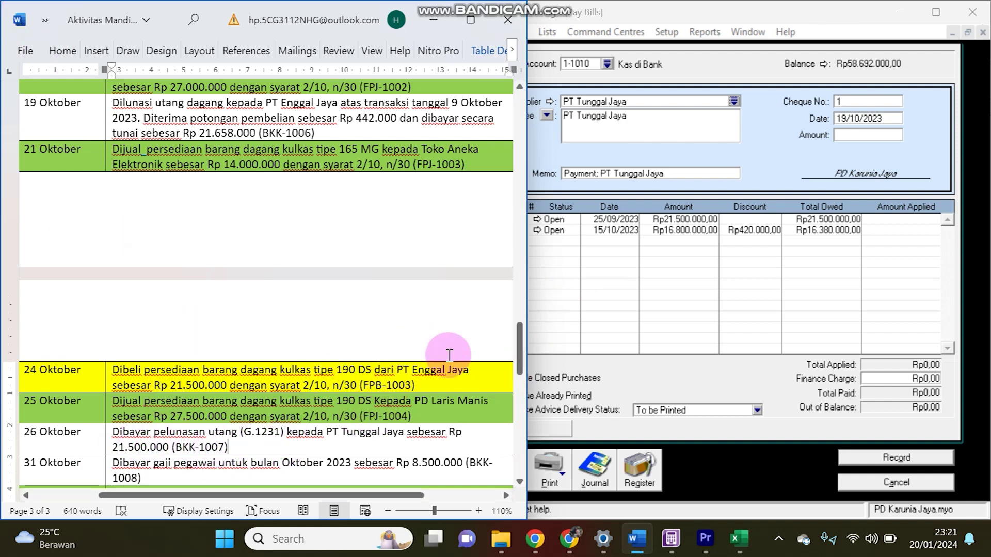
- Set the ABSS payment's cheque number to BKK-1007, as given in the Word document, and its date to 26/10/2023
left_click(870, 108)
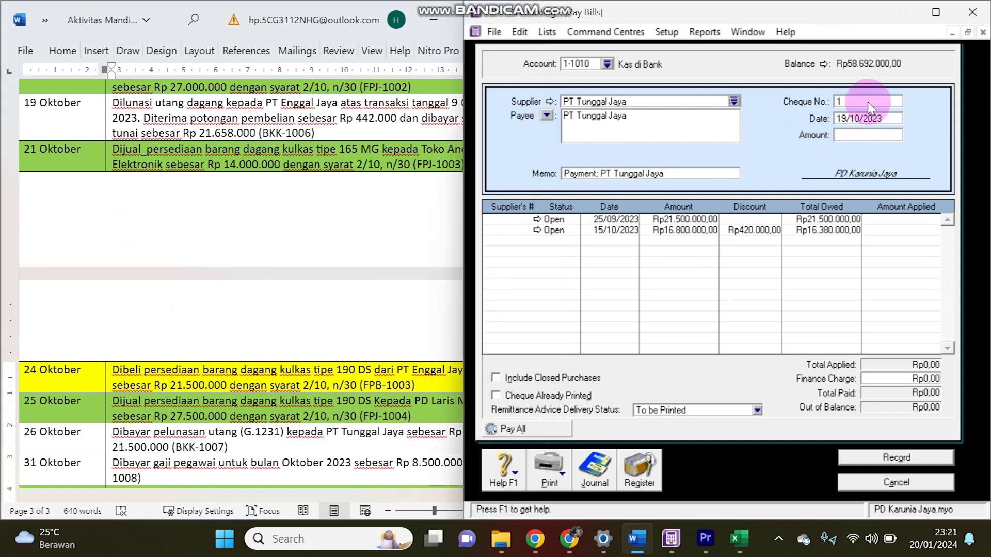
left_click(869, 103)
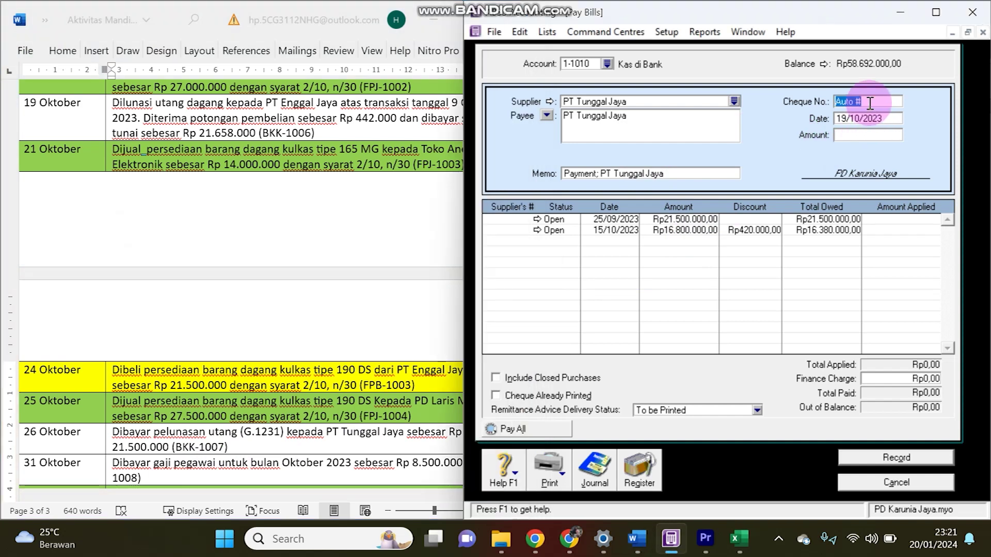
left_click(333, 445)
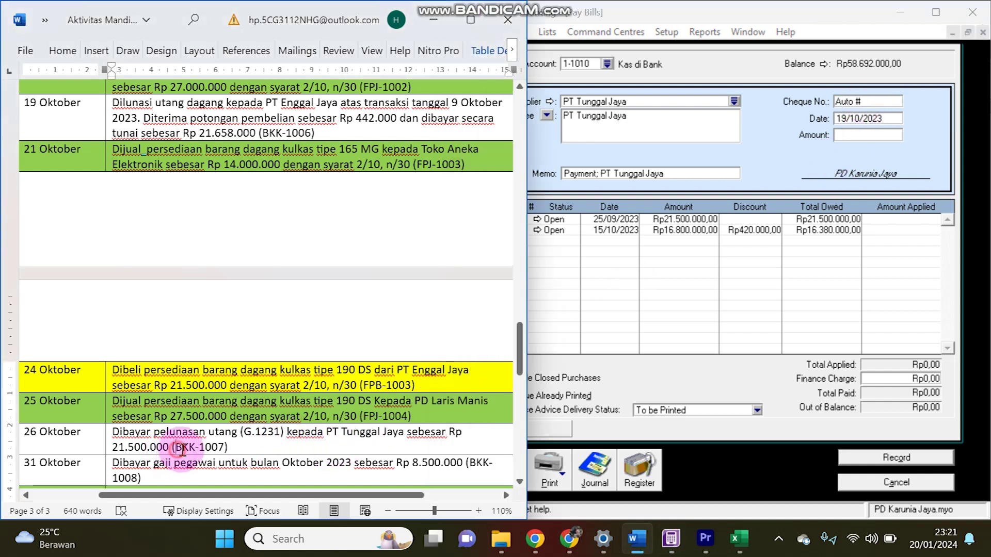
left_click_drag(178, 450, 214, 445)
left_click_drag(888, 103, 800, 107)
type("BKK-1007")
left_click(846, 122)
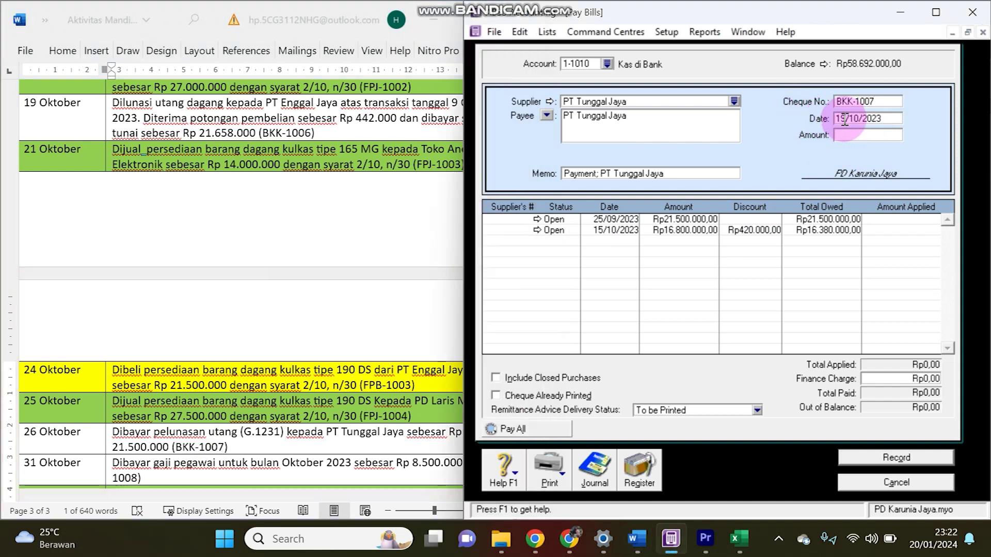
left_click_drag(844, 119, 821, 126)
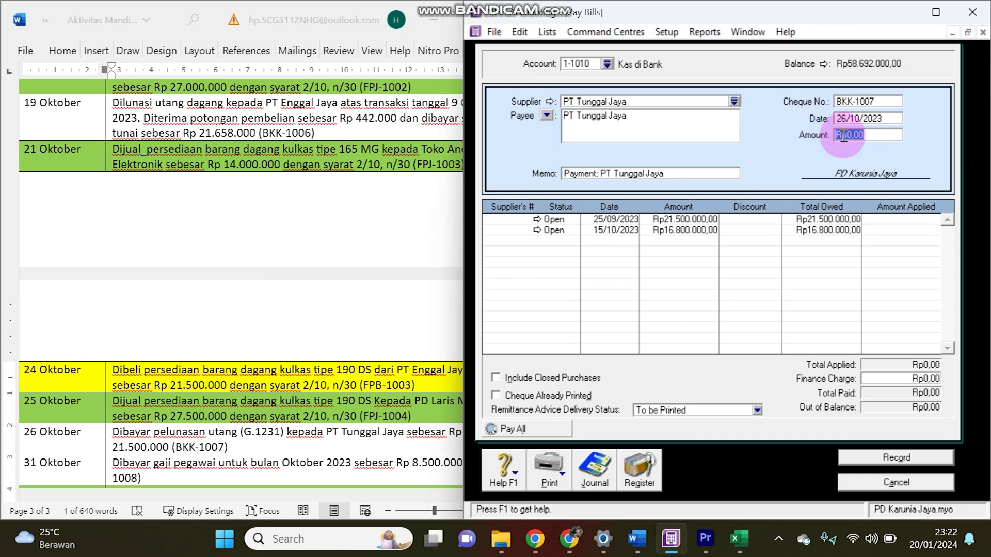
- Enter a payment amount of 21500000 and apply it in full to the bill dated 25/09/2023
type("21500000")
key("Tab")
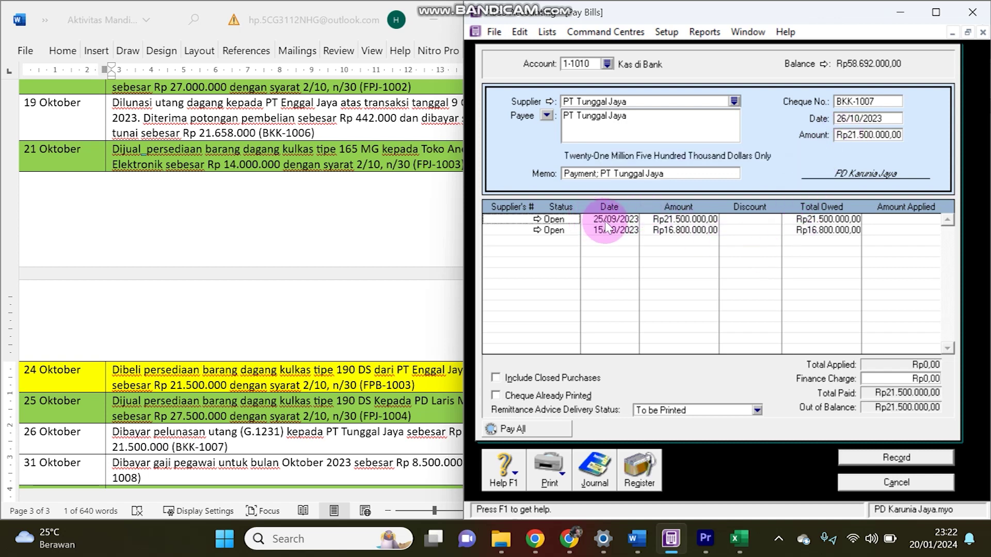
left_click(905, 220)
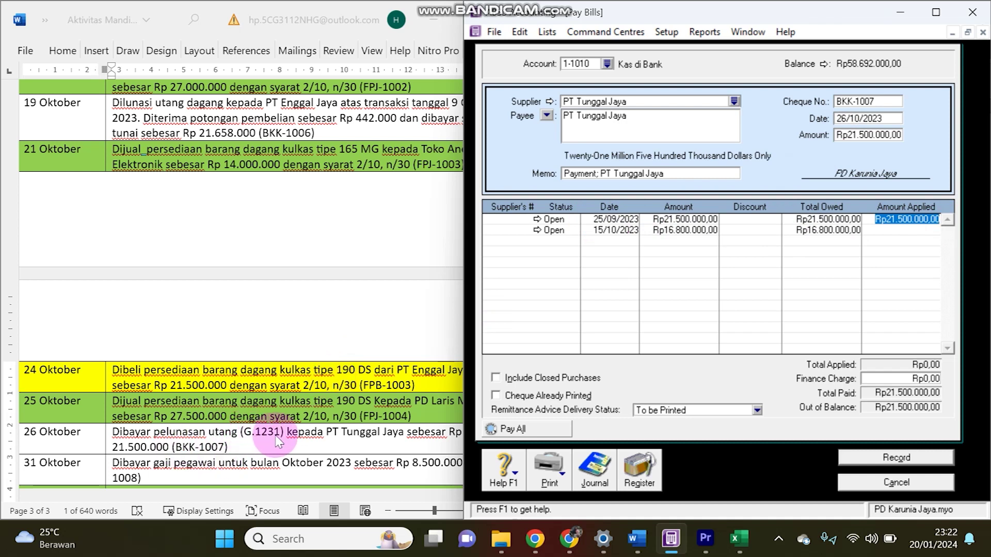
- Check the invoice number behind the bill dated 25/09/2023, then record the payment to PT Tunggal Jaya
left_click(538, 221)
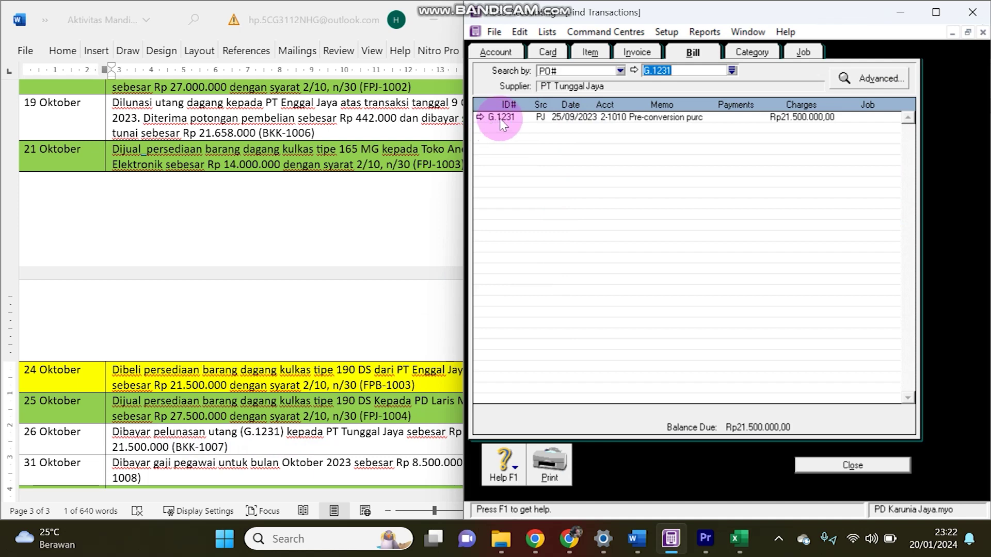
left_click(865, 467)
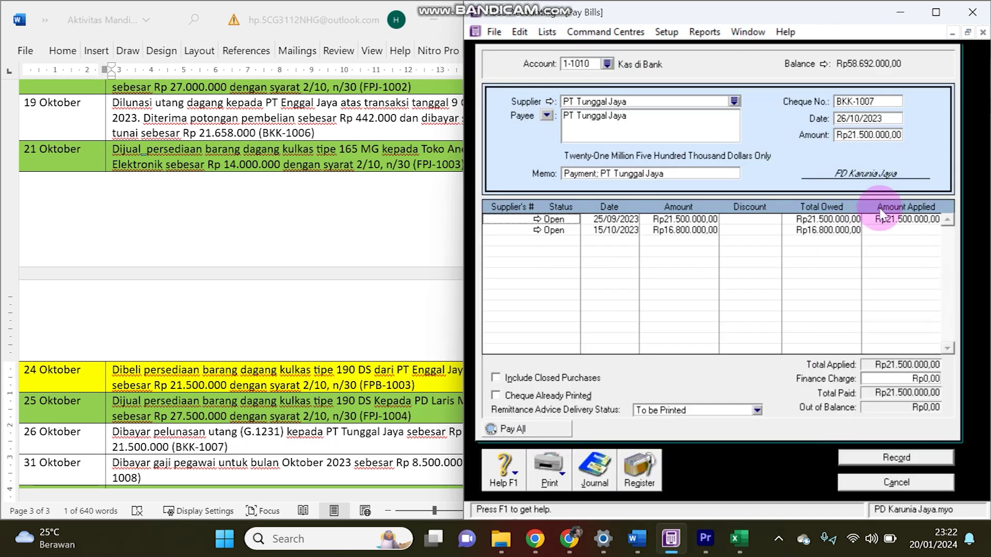
left_click(896, 460)
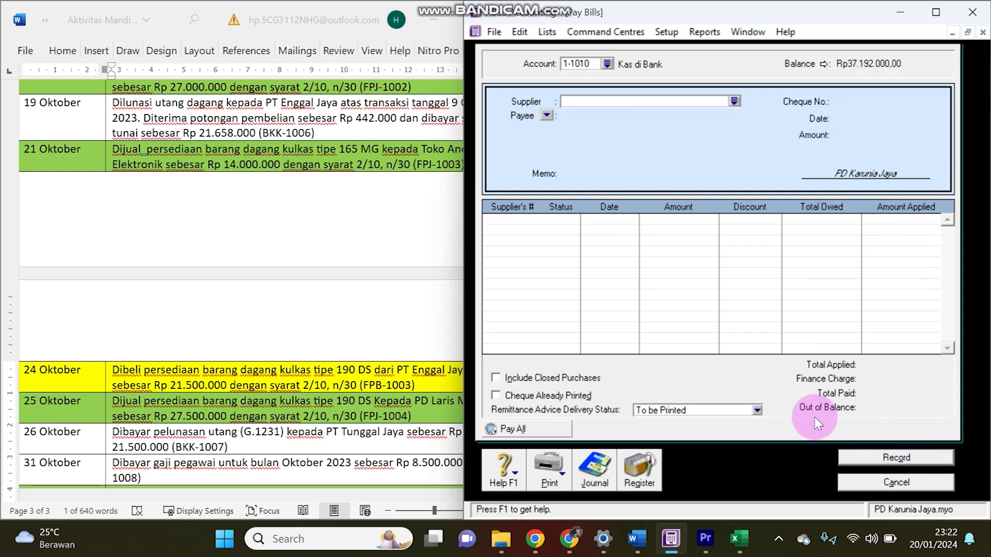
- Check the 31 Oktober salary payment in the Word document, then leave the bill payment in ABSS and start a Spend Money entry
left_click(184, 442)
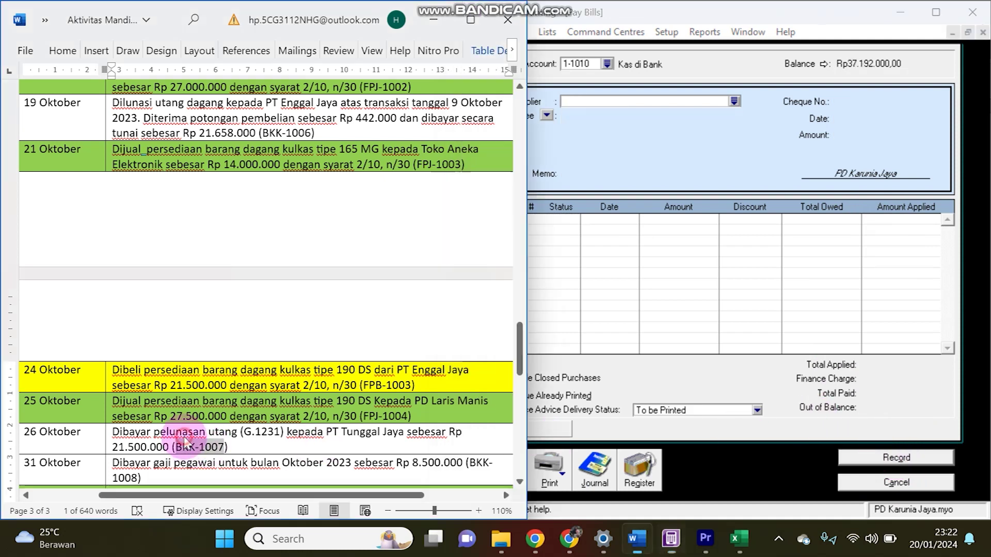
left_click(117, 469)
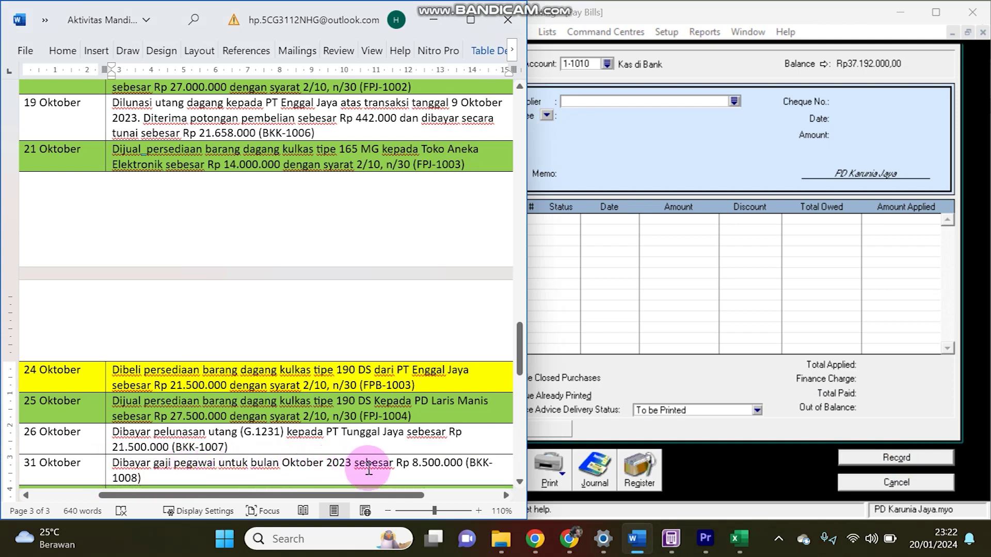
left_click(924, 483)
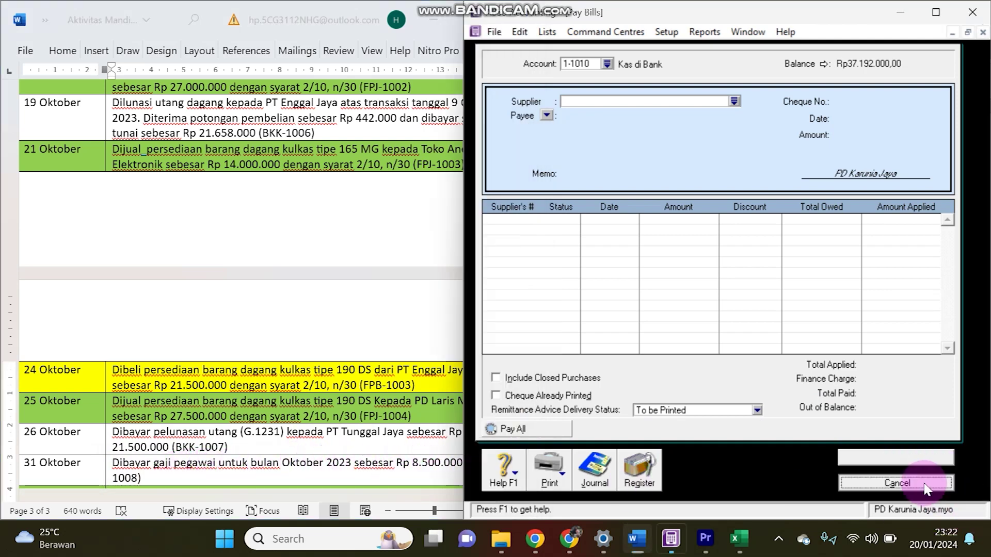
left_click(603, 102)
left_click(577, 165)
- Set the Spend Money entry's date to 31/10/2023 and its amount to 8500000
left_click(842, 113)
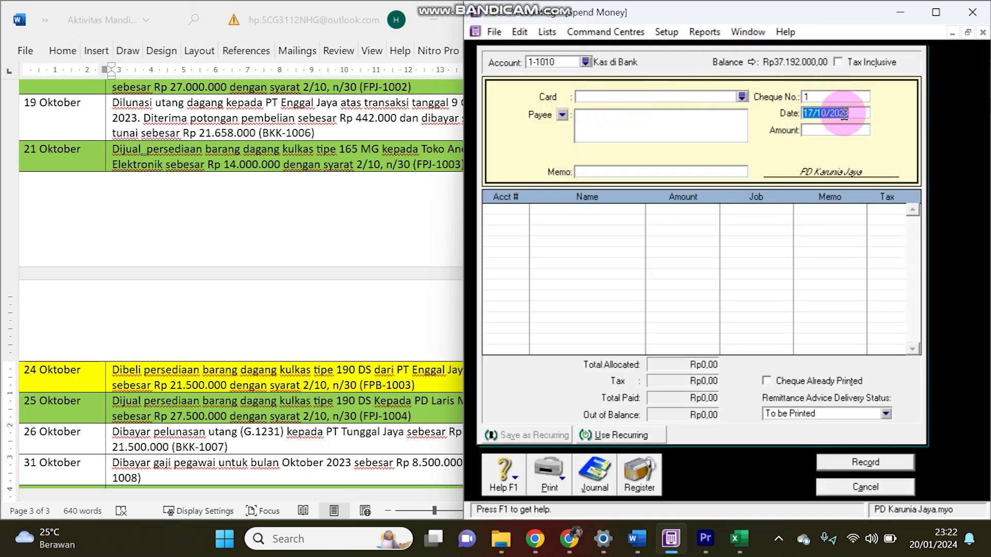
type("31/10/20")
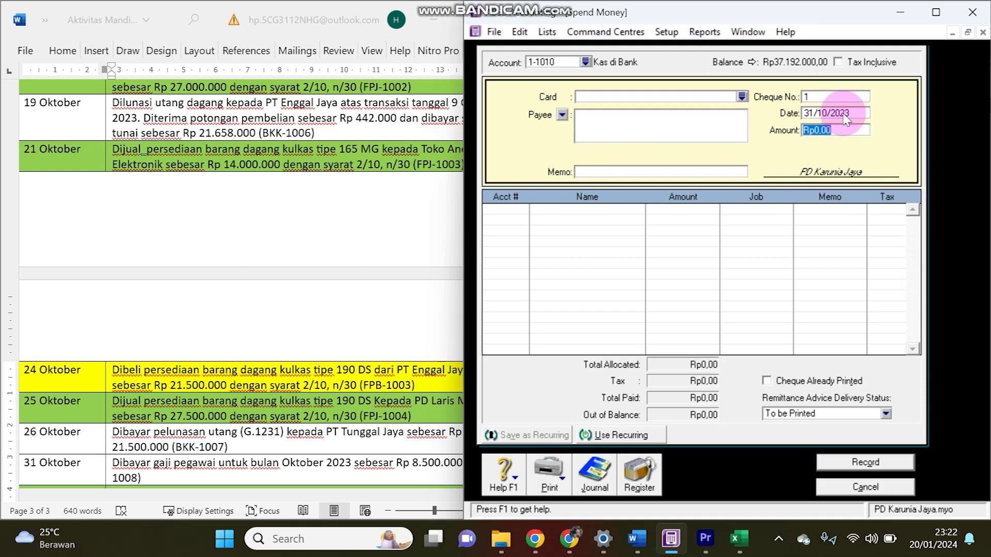
type("8500")
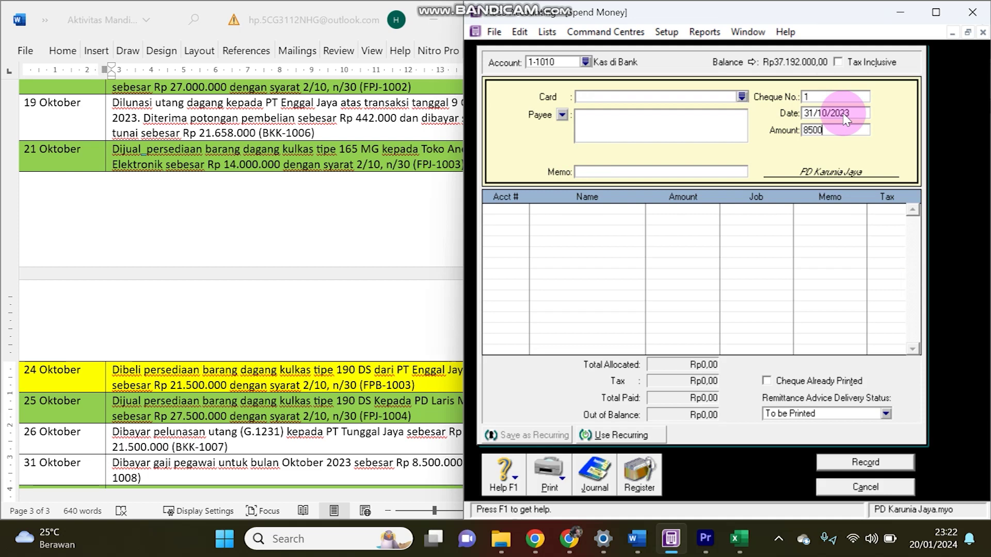
type("000")
- Look up the salary payment's voucher number in Word and enter BKK-1008 as the cheque number in ABSS
left_click(834, 97)
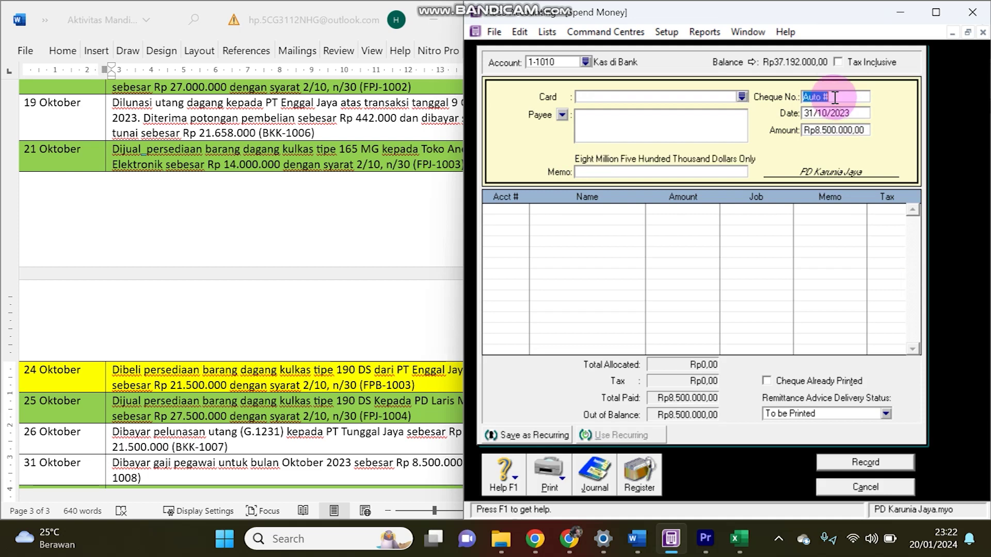
left_click(343, 463)
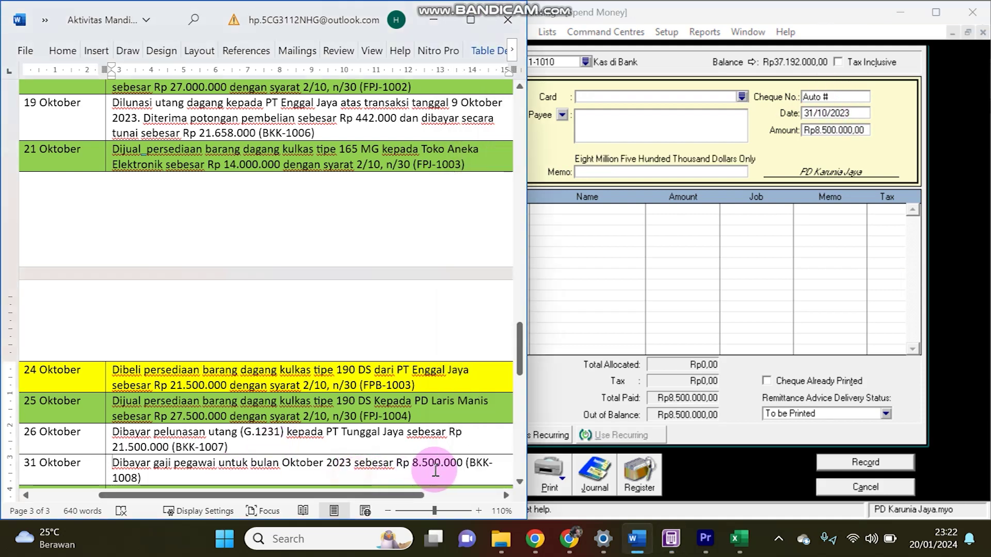
left_click_drag(474, 470, 136, 413)
left_click(128, 415)
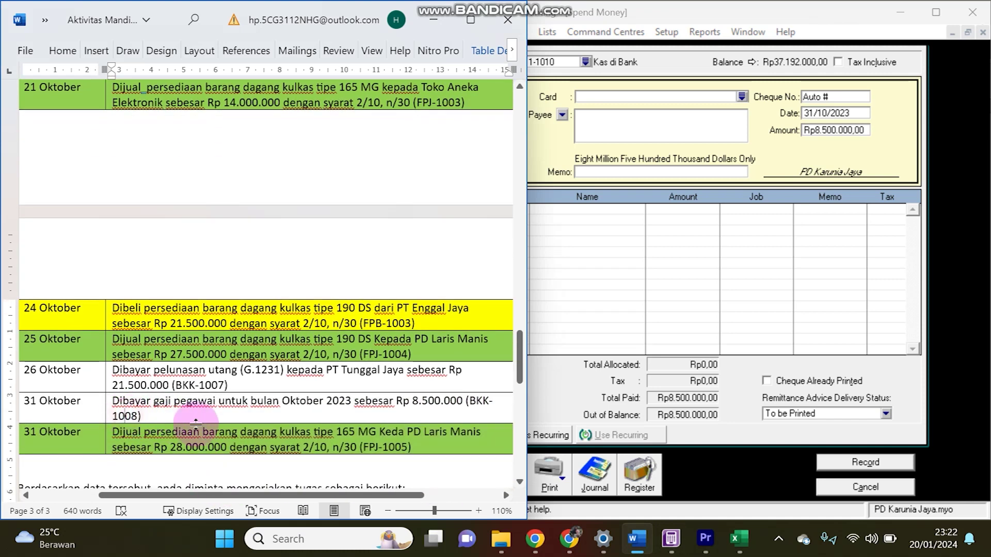
left_click_drag(469, 401, 129, 400)
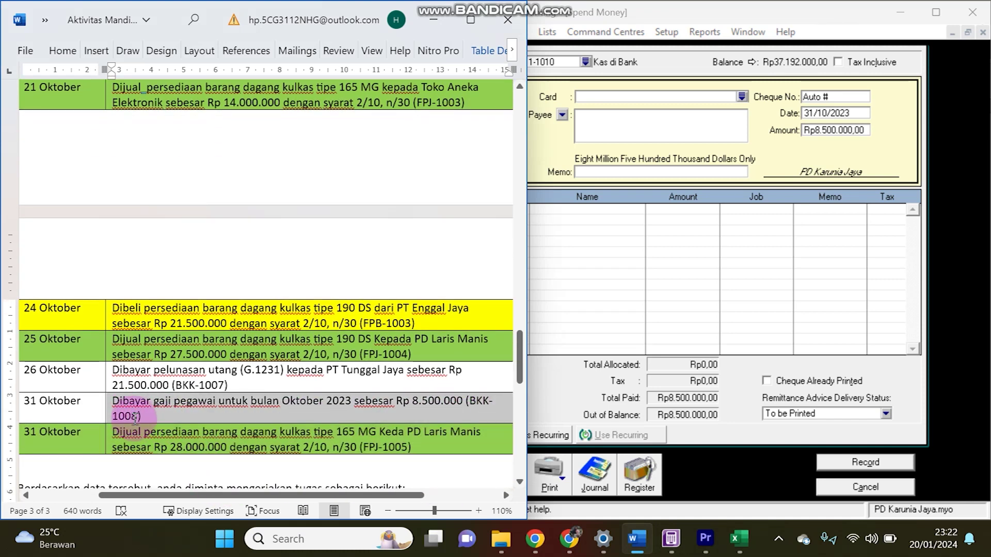
left_click(136, 421)
left_click(112, 415)
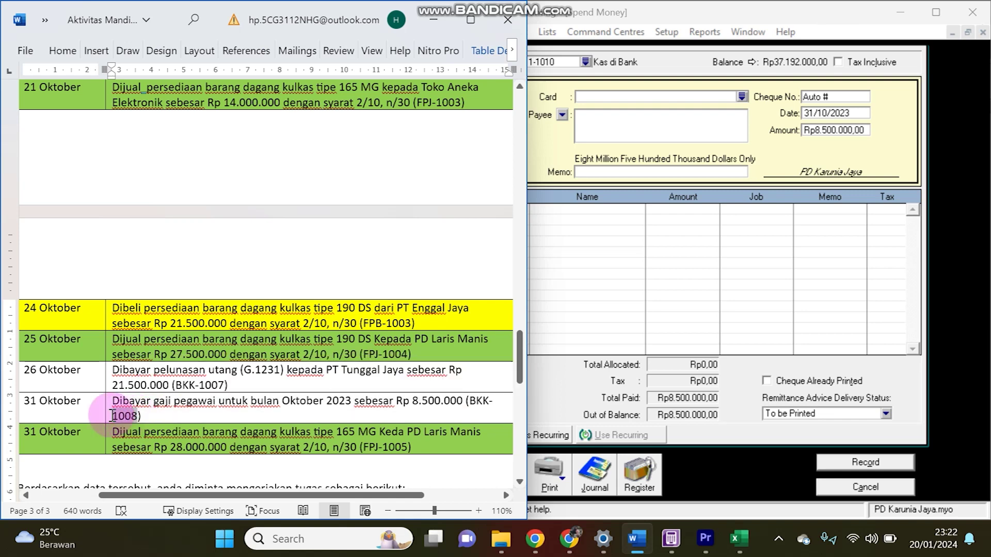
left_click_drag(843, 97, 796, 86)
type("BKK-1008")
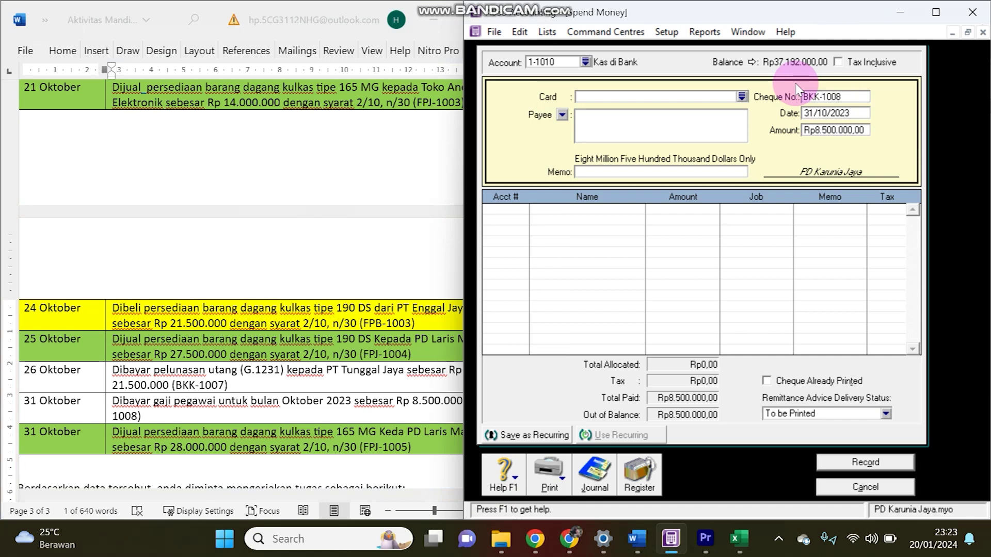
- Enter "Pembayaran Gaji Karyawan" as the memo of the Spend Money entry
left_click(713, 174)
type("Pembayaran Gaji ")
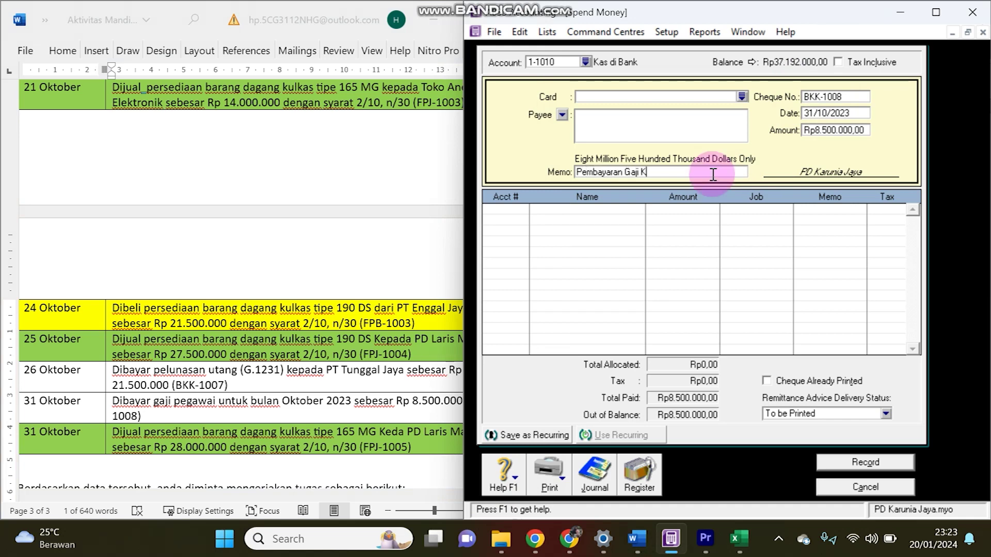
type("Karyawan")
- Allocate the payment to account 6-1010 Beban Gaji and record the entry
left_click(504, 209)
left_click(523, 208)
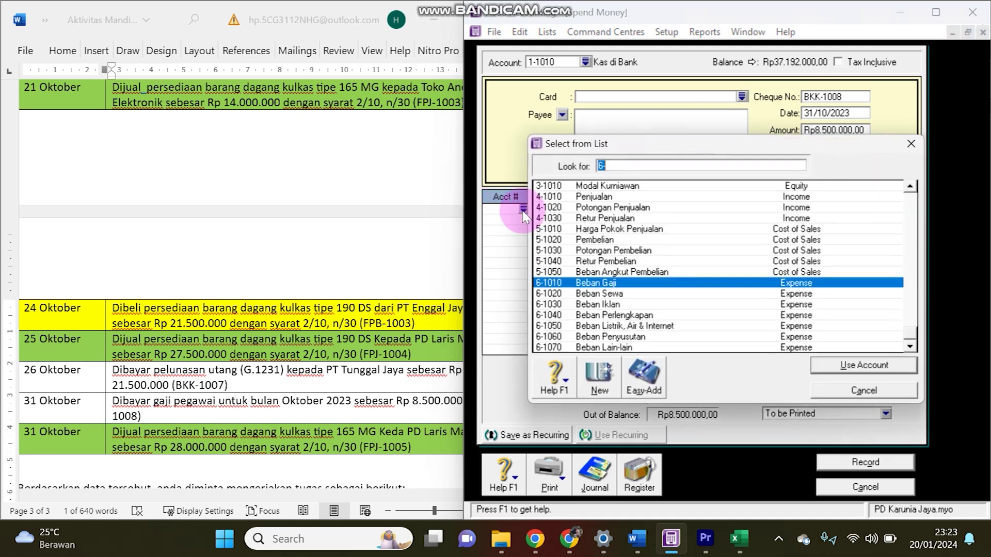
double_click(623, 287)
left_click(862, 463)
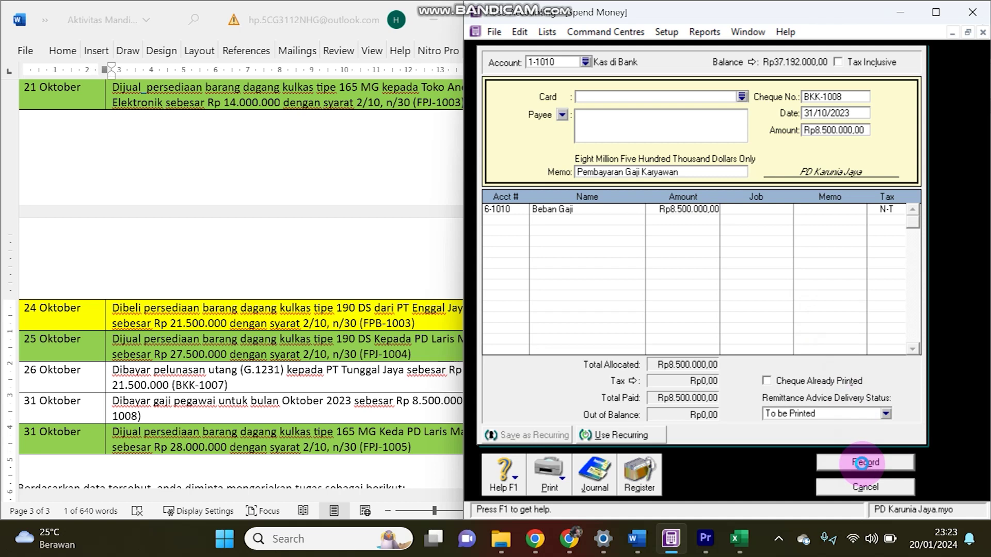
- Copy the text "Dijual persediaan barang dagang kulkas tipe 165 MG" from the last 31 Oktober transaction in Word
left_click(192, 443)
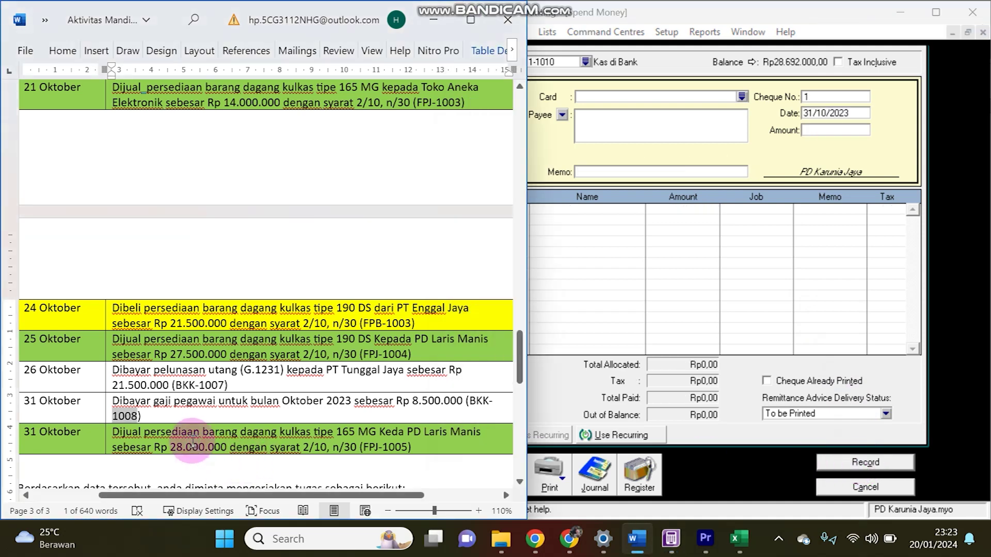
left_click(114, 430)
left_click_drag(122, 434, 370, 424)
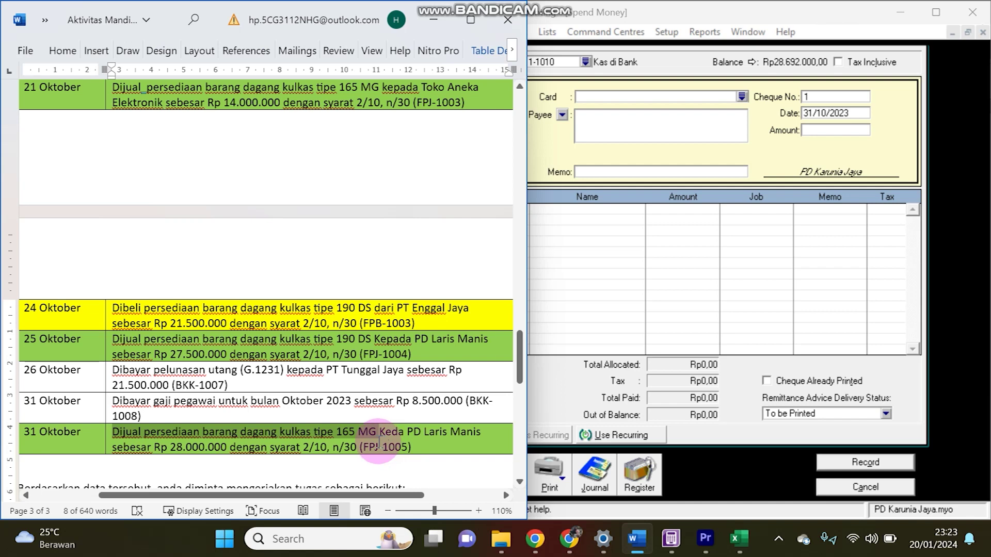
- Leave the Spend Money entry in ABSS and start a new sales invoice for customer PD Laris Manis
left_click(863, 487)
left_click(863, 488)
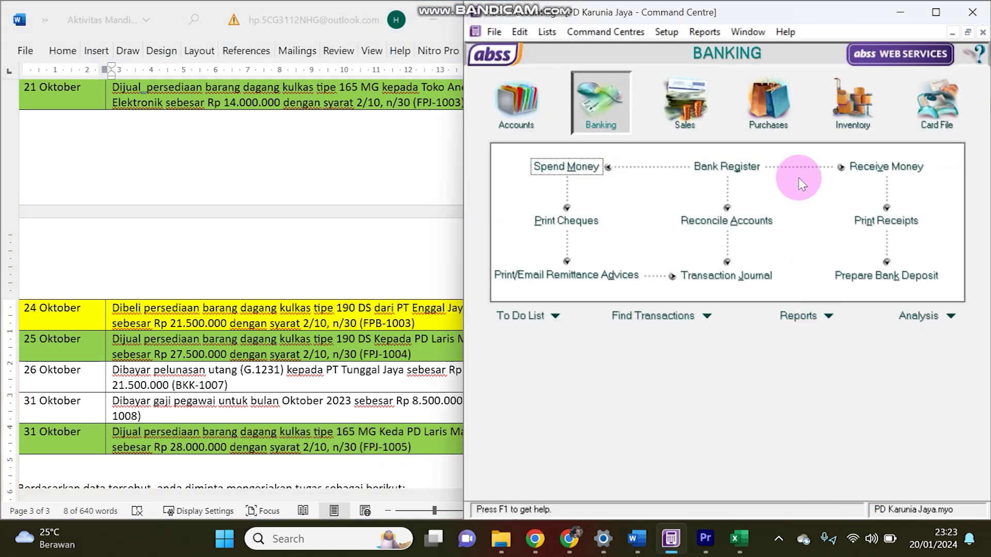
left_click(669, 99)
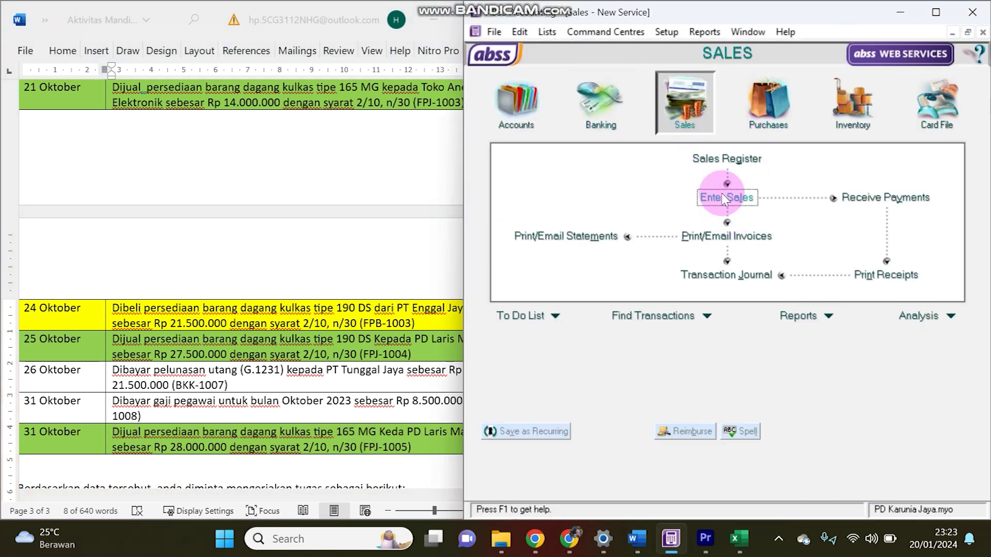
left_click(721, 195)
left_click(719, 72)
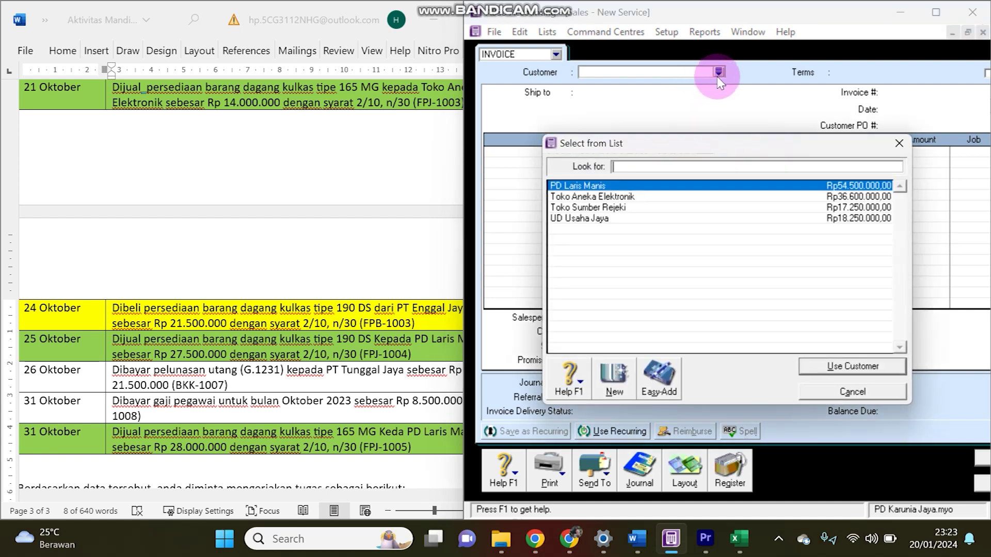
double_click(630, 188)
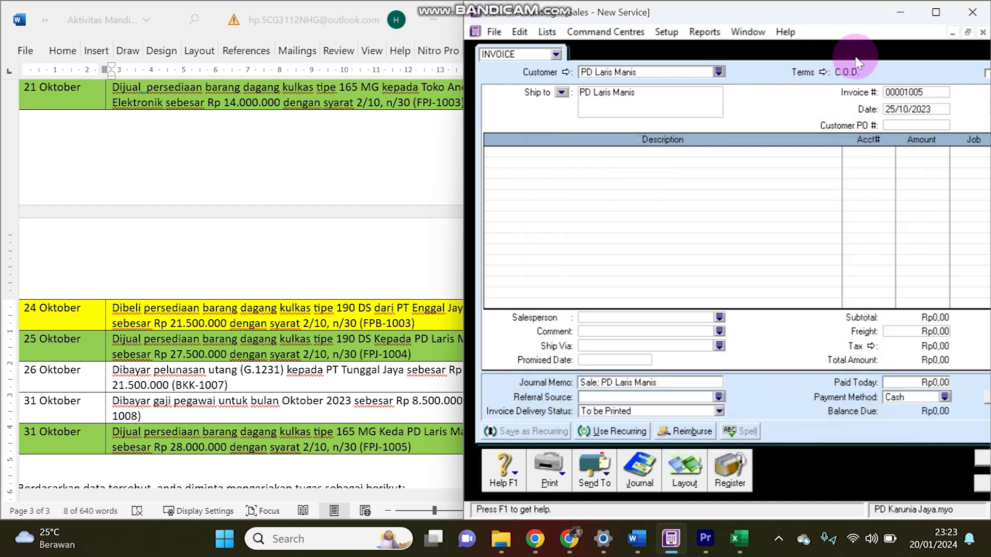
- Set the invoice's credit terms to a 2% discount within 10 days and the balance due in 30 days
left_click(823, 72)
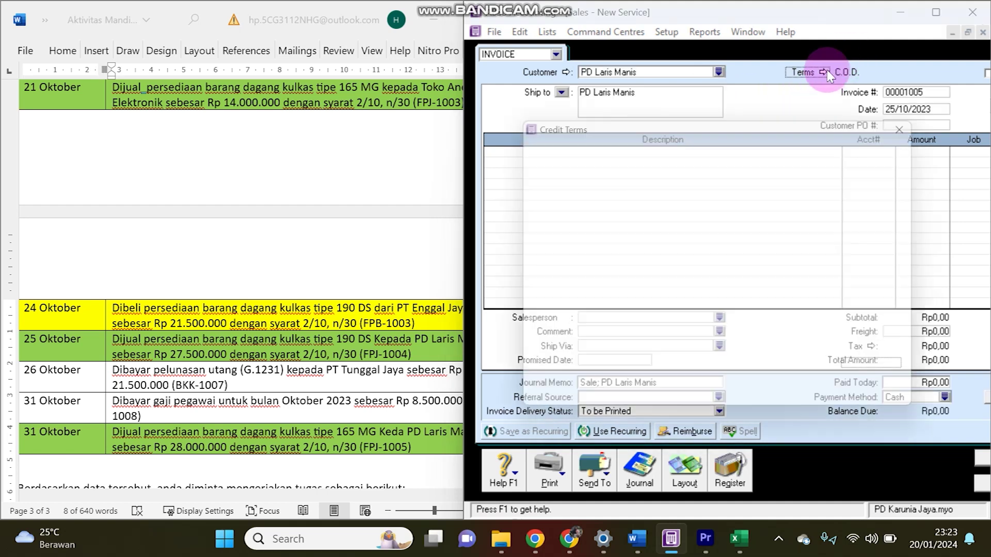
left_click(805, 172)
left_click(797, 206)
left_click(779, 191)
type("10")
key("Tab")
type("30")
key("Tab")
type("2")
key("Return")
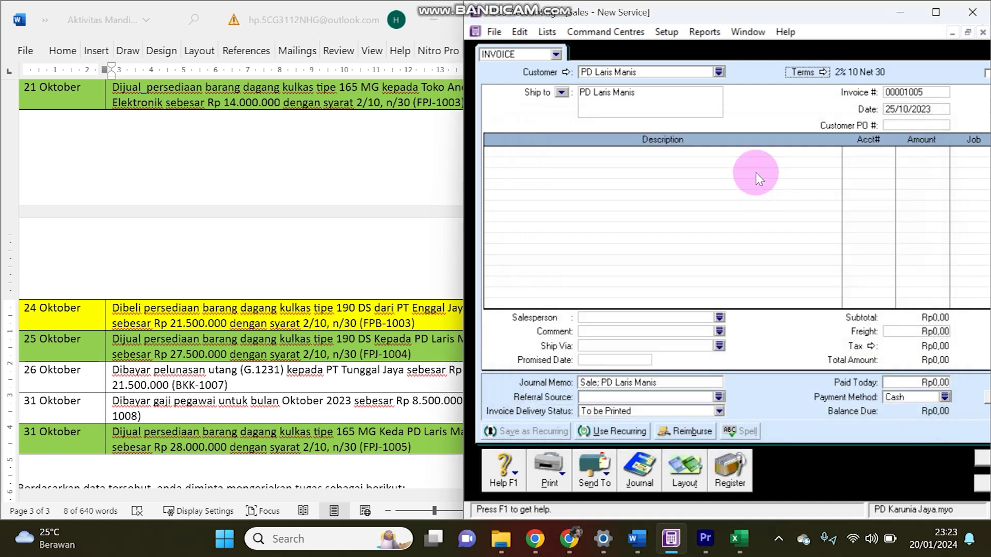
- Set the invoice number to FPJ-1005 and the invoice date to 31/10/2023
left_click(902, 90)
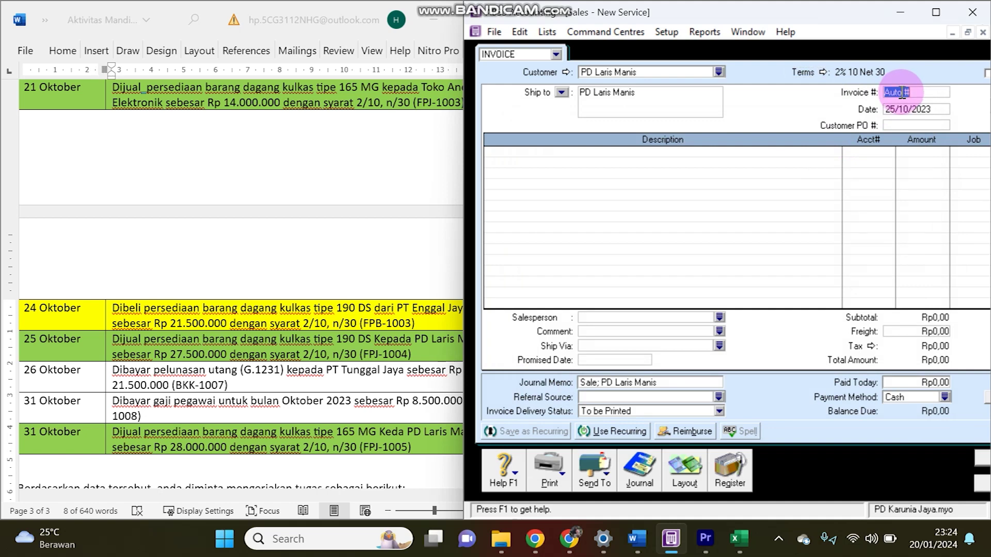
type("FPJ-1005")
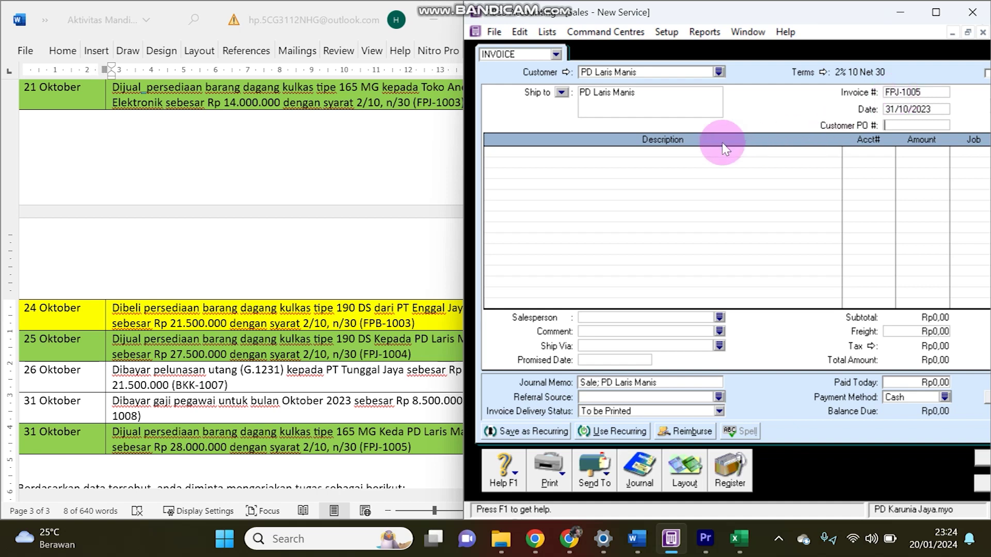
- Add an invoice line with the copied description, account 4-1010 and an amount of 28000000
left_click(574, 153)
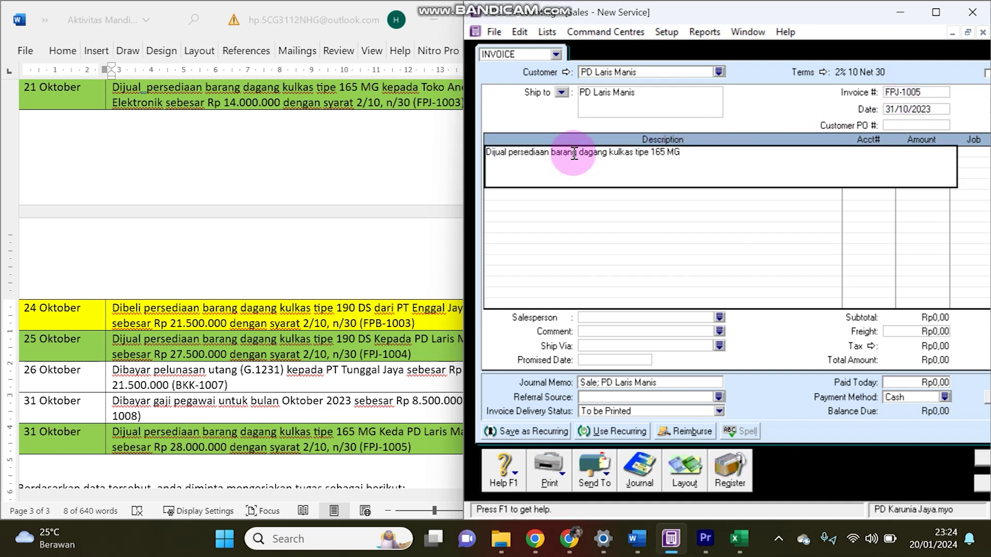
key("Tab")
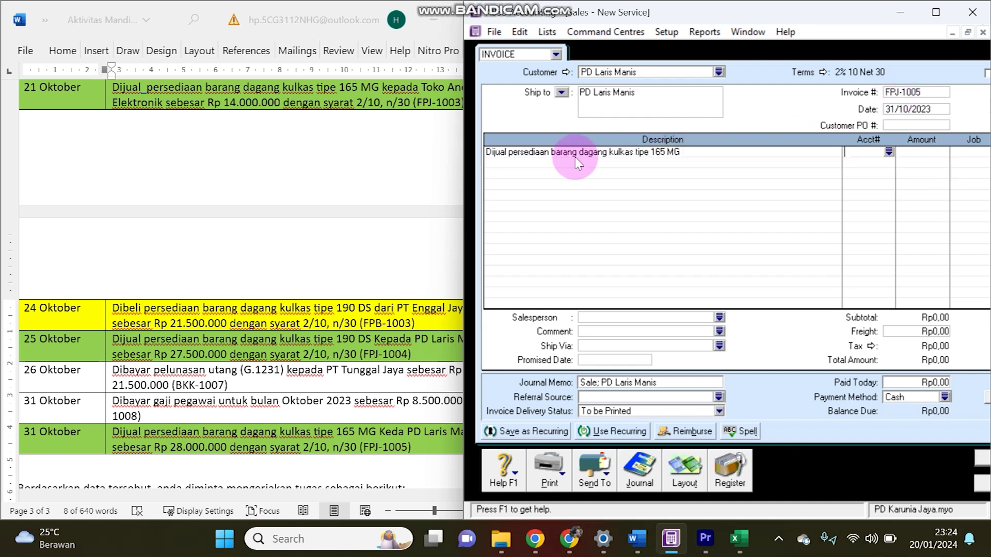
key("Tab")
double_click(583, 223)
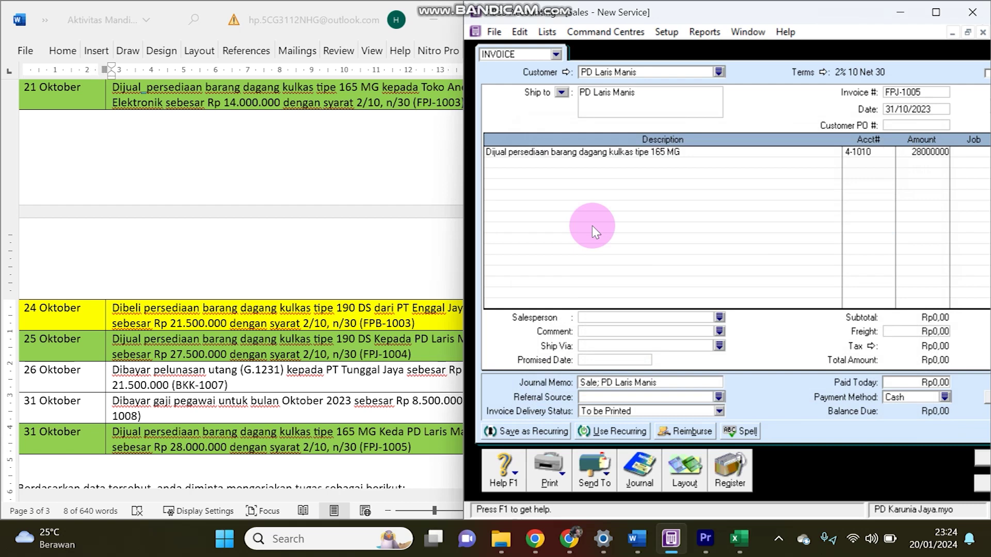
key("Return")
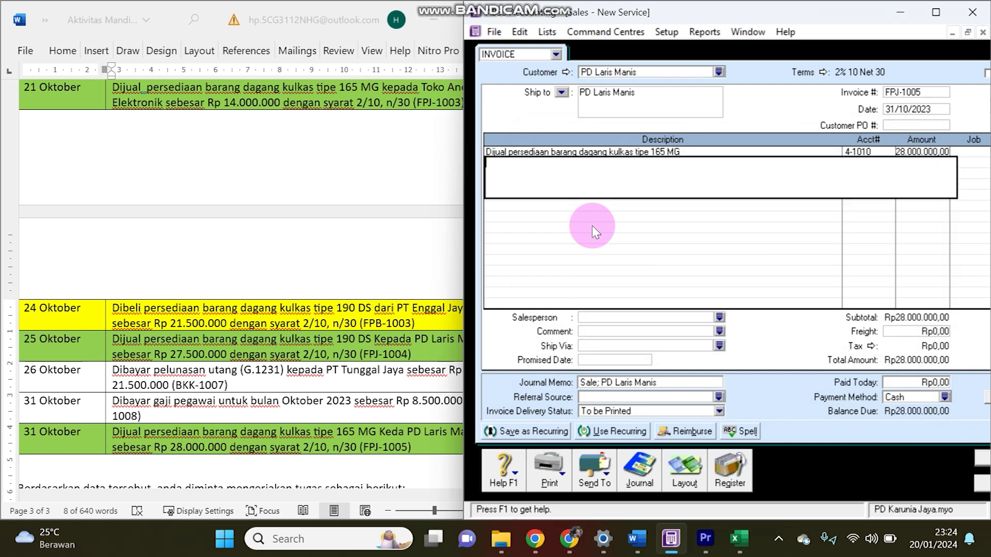
- Record sales invoice FPJ-1005 for PD Laris Manis
left_click(975, 463)
left_click(611, 271)
left_click(614, 289)
left_click(614, 289)
left_click(614, 289)
left_click(614, 289)
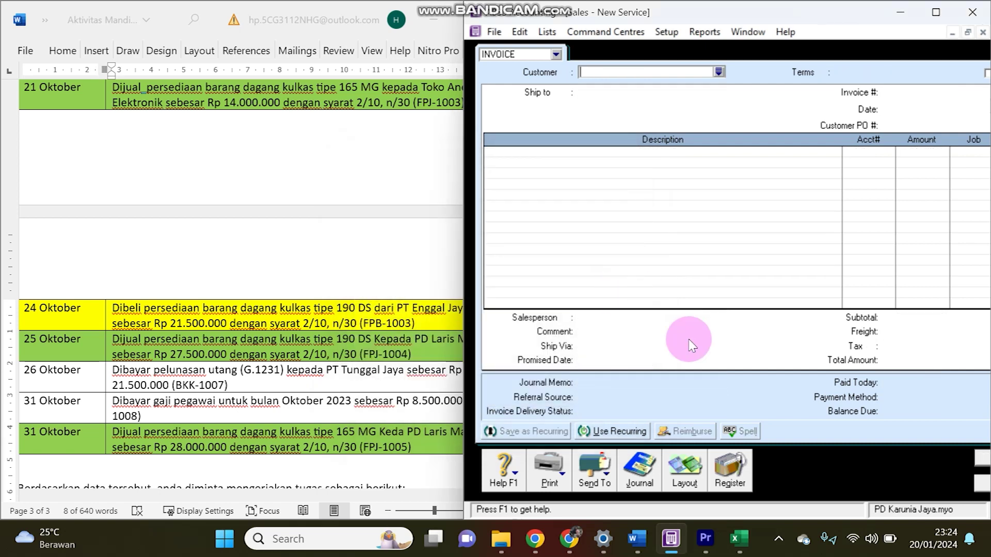
- Close the sales invoice form and open the accounts section of the report index
left_click(980, 490)
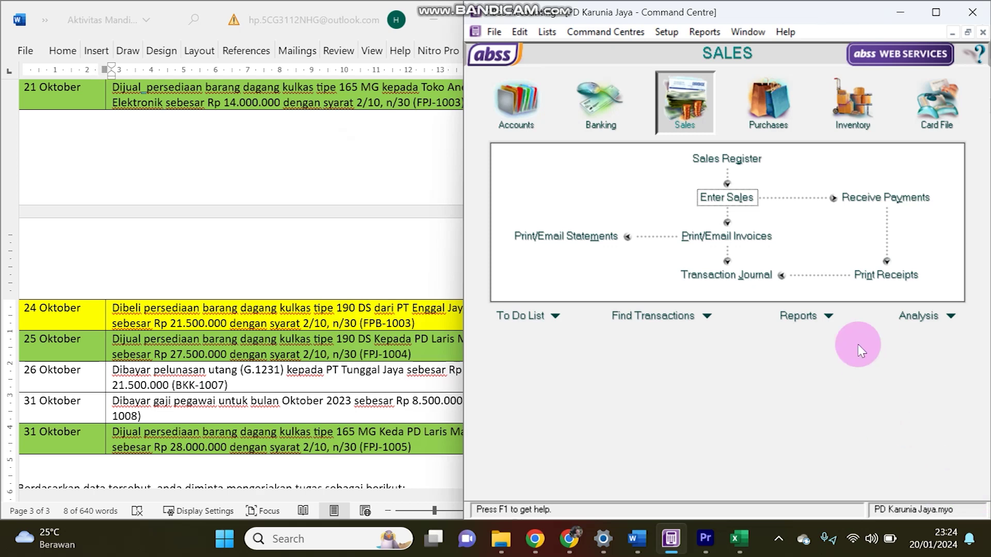
left_click(809, 314)
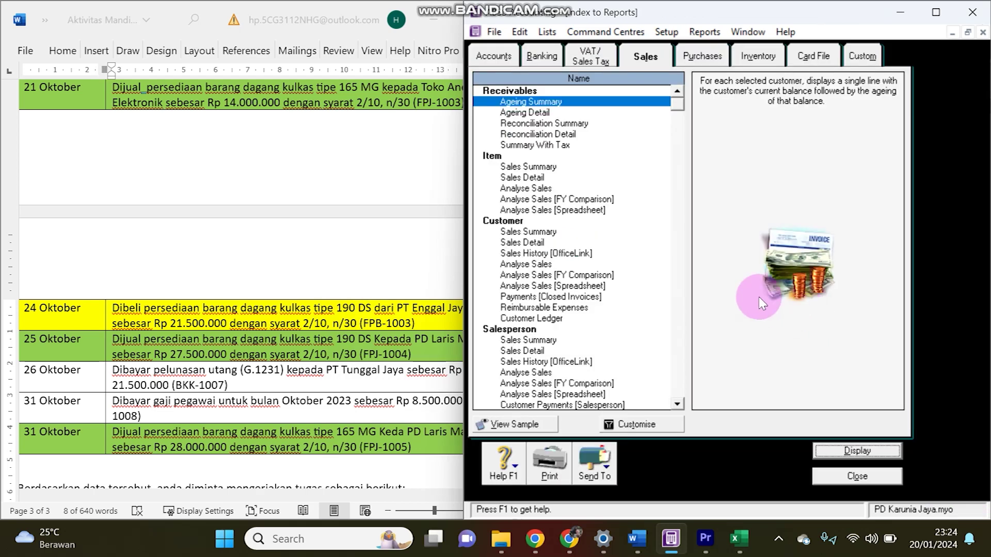
left_click(480, 57)
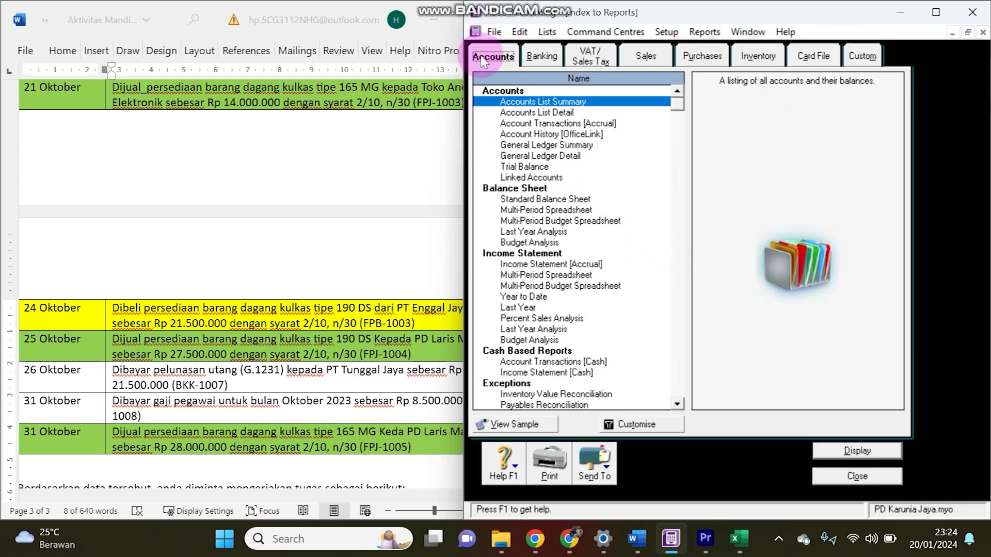
- Bring up the NS AKHIR sheet in Excel and display the October Trial Balance in ABSS for comparison
left_click(722, 537)
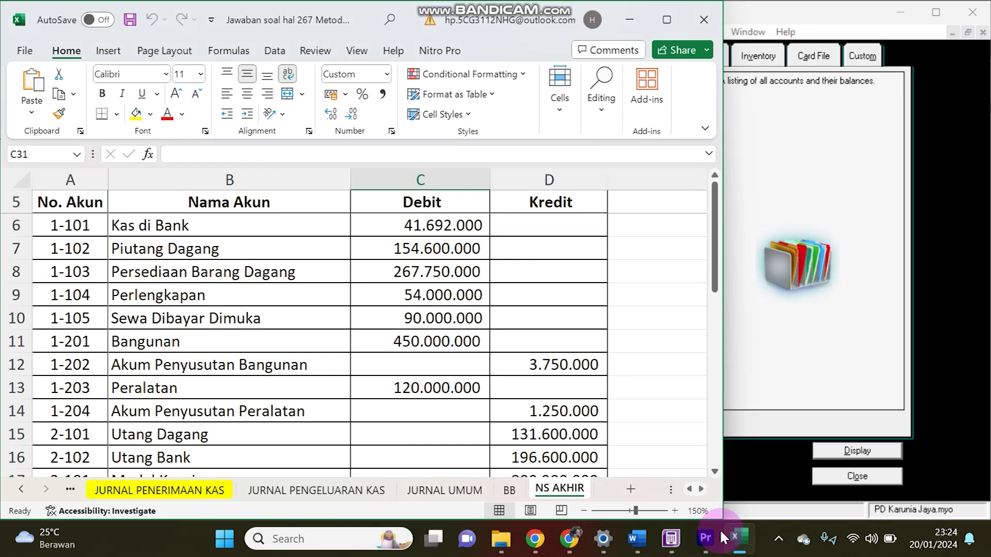
left_click(292, 410)
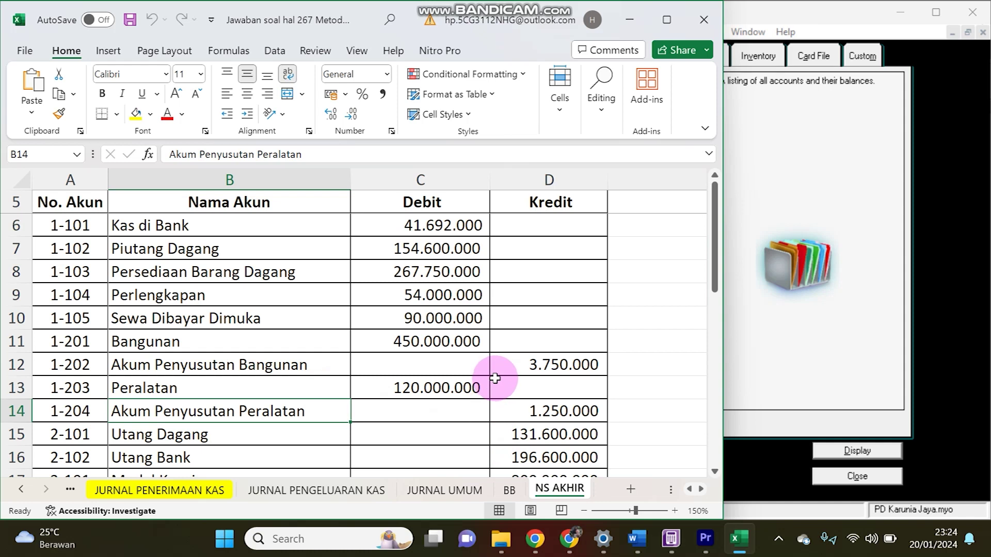
left_click(771, 342)
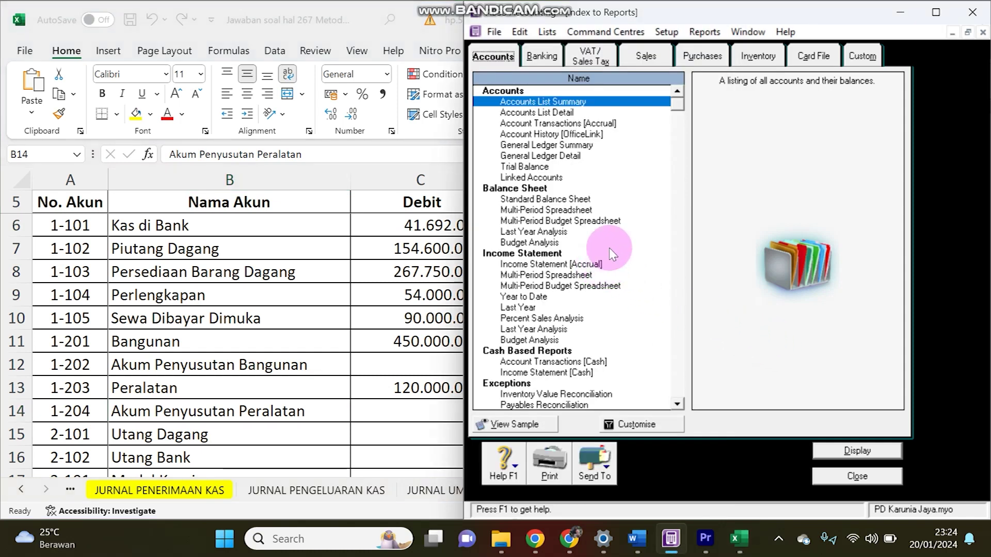
double_click(535, 167)
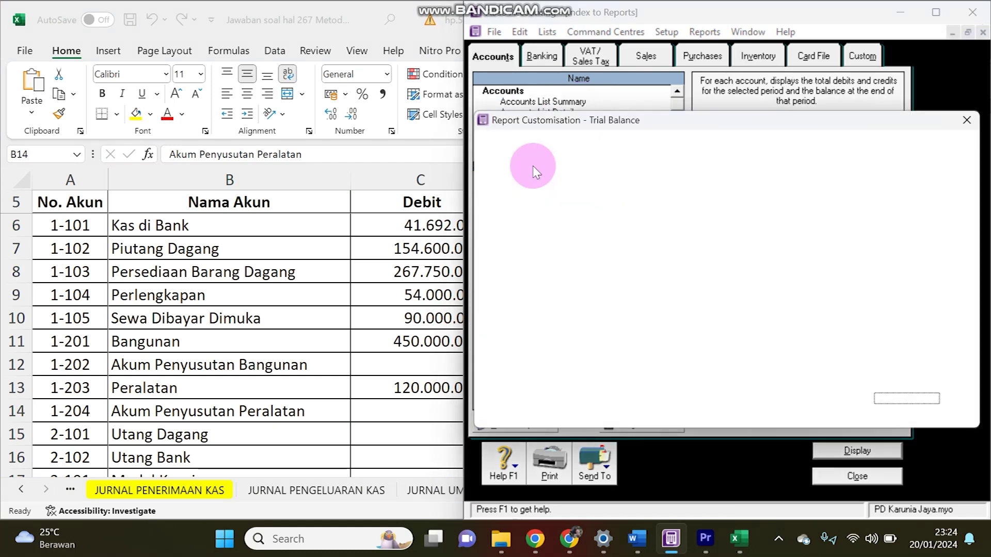
left_click(907, 399)
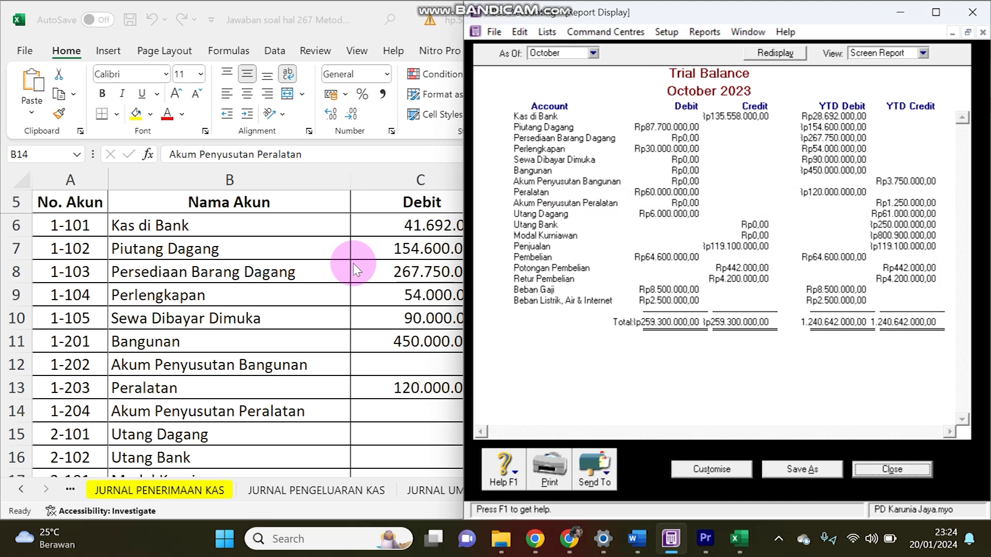
- Check the Kas di Bank debit in NS AKHIR and locate the BKK-1007 Hutang Dagang amount in JURNAL PENGELUARAN KAS
left_click(340, 230)
left_click(410, 230)
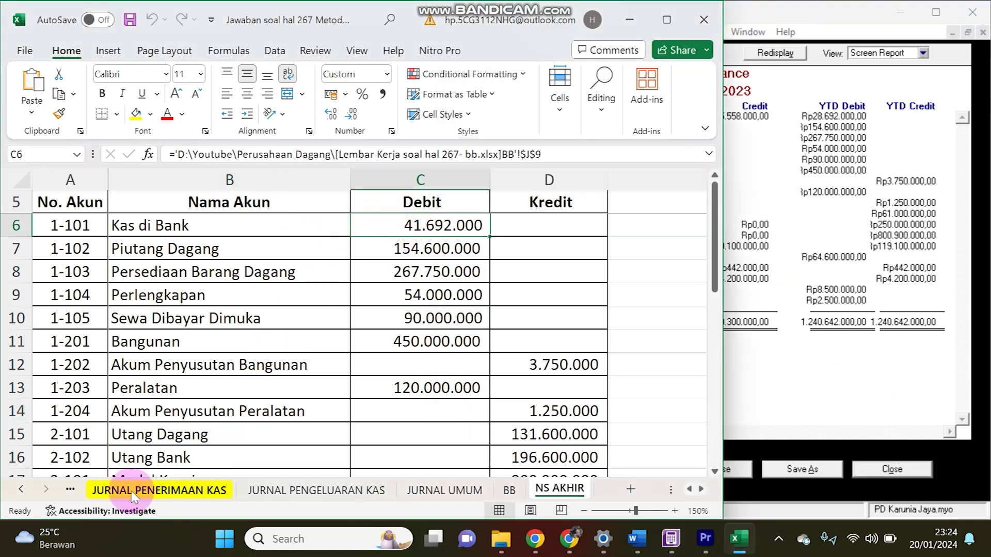
left_click(279, 489)
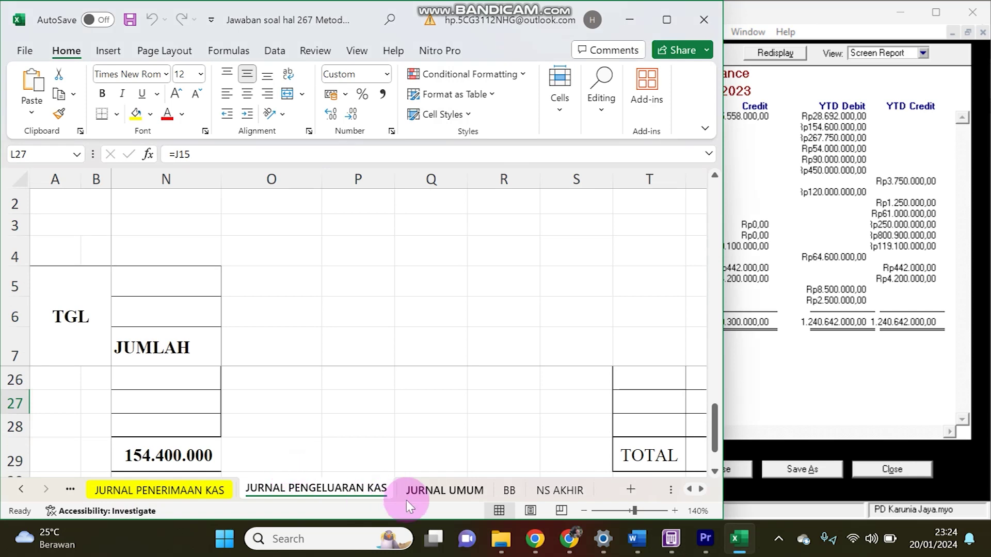
left_click_drag(283, 374, 576, 396)
scroll(568, 391, "down", 1)
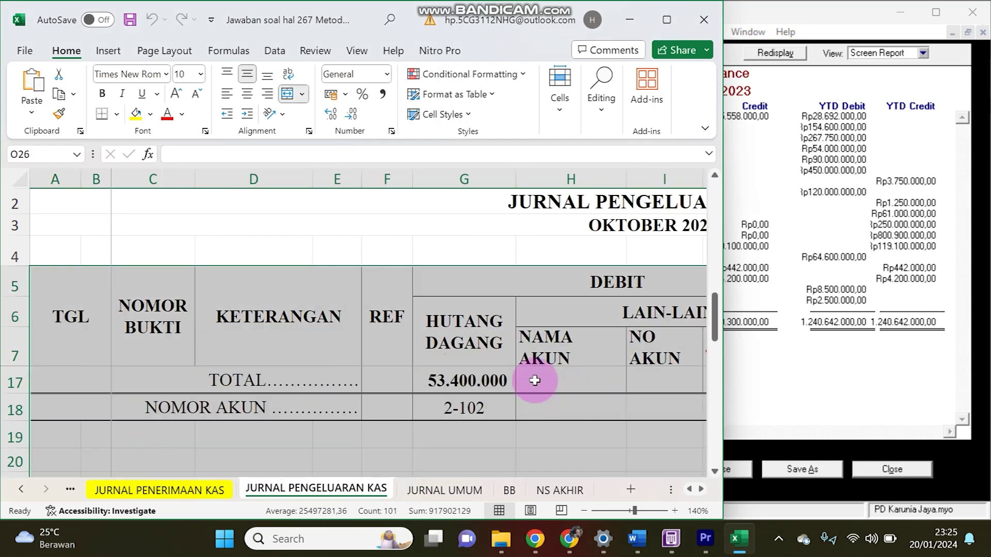
left_click(537, 376)
key("Up")
key("Up")
key("Up")
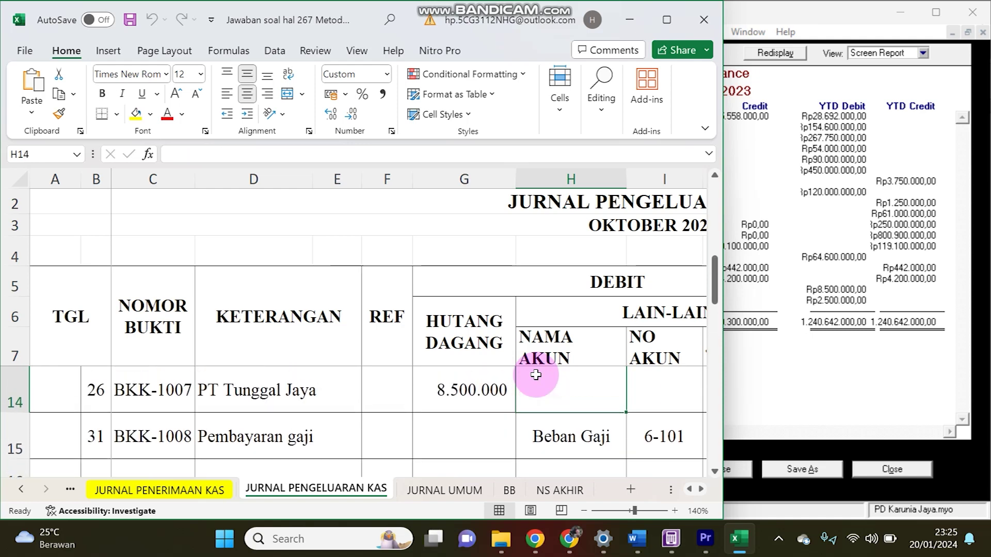
key("Left")
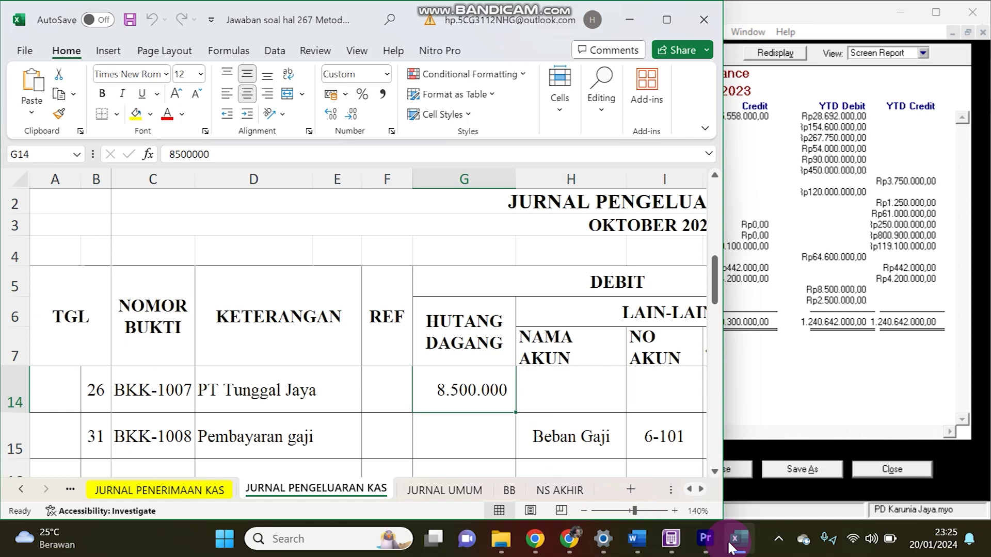
- Check BKK-1007 in the Word assignment and set its Hutang Dagang amount in the Excel journal to 21.500.000
left_click(640, 546)
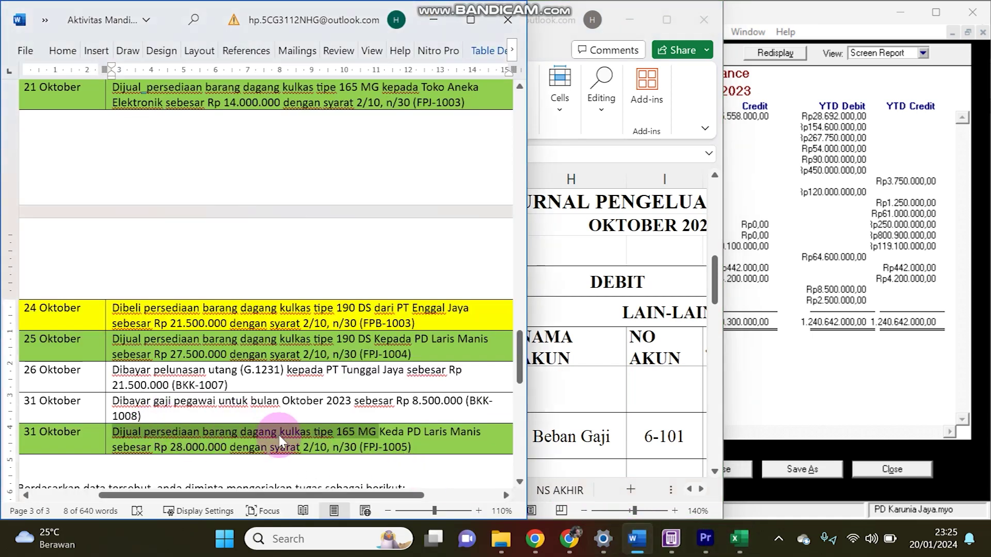
left_click(658, 374)
double_click(490, 378)
type("21.")
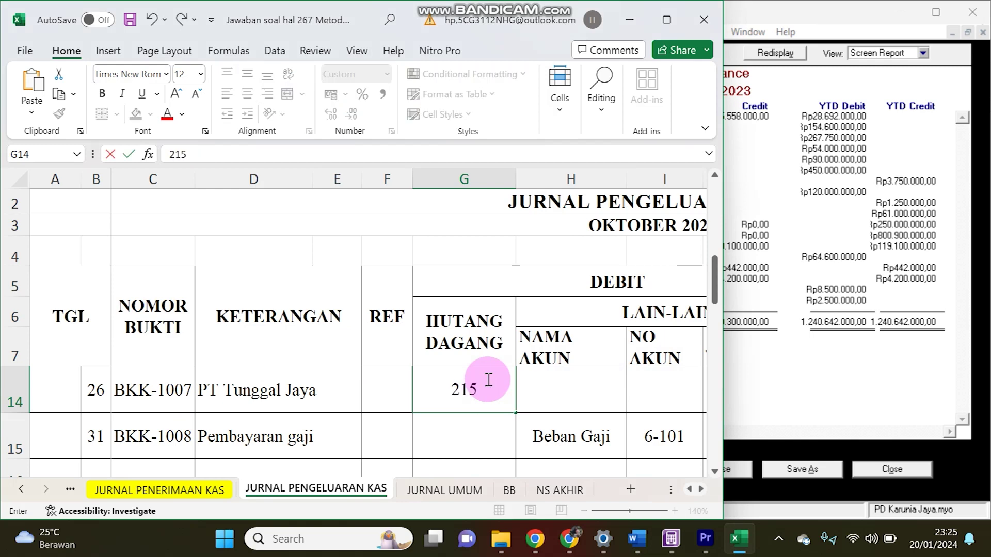
type("500.000")
key("Return")
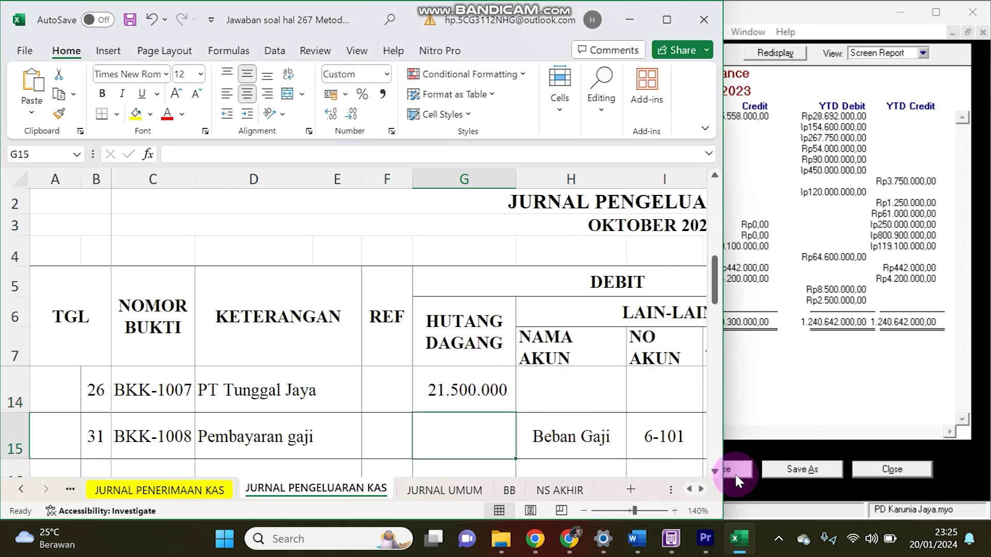
- Open the workbook "Lembar Kerja soal hal 267- bb" and enlarge its window to show the cash ledger on sheet BB
left_click(17, 50)
left_click(264, 428)
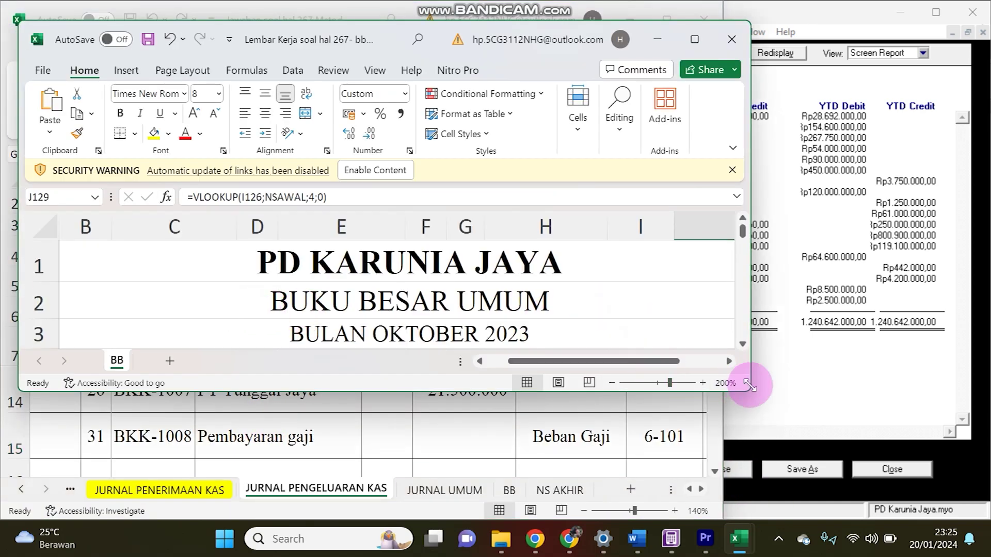
left_click_drag(748, 385, 700, 513)
scroll(447, 408, "down", 2)
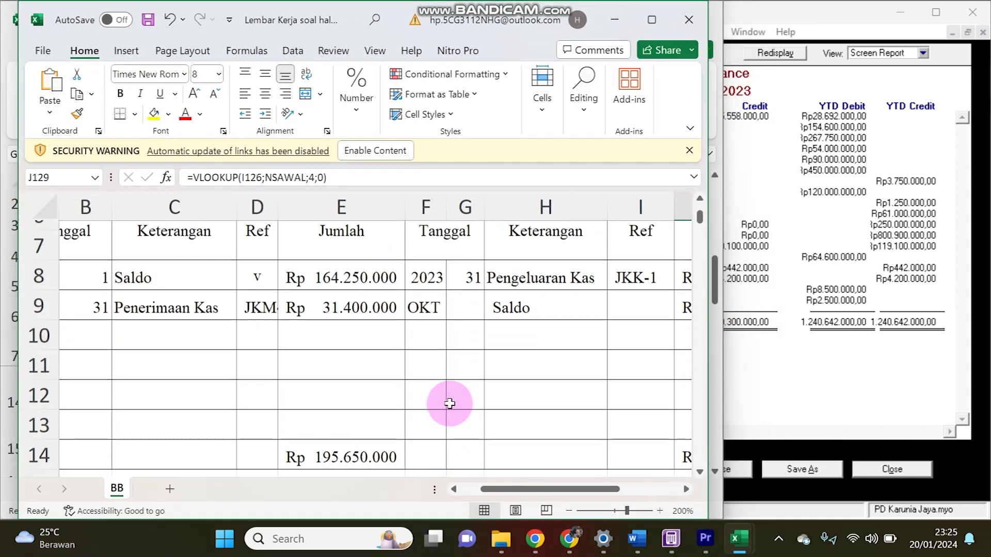
- Relink the Pengeluaran Kas amount in cell J8 of sheet BB to cell N23 of JURNAL PENGELUARAN KAS
left_click(539, 261)
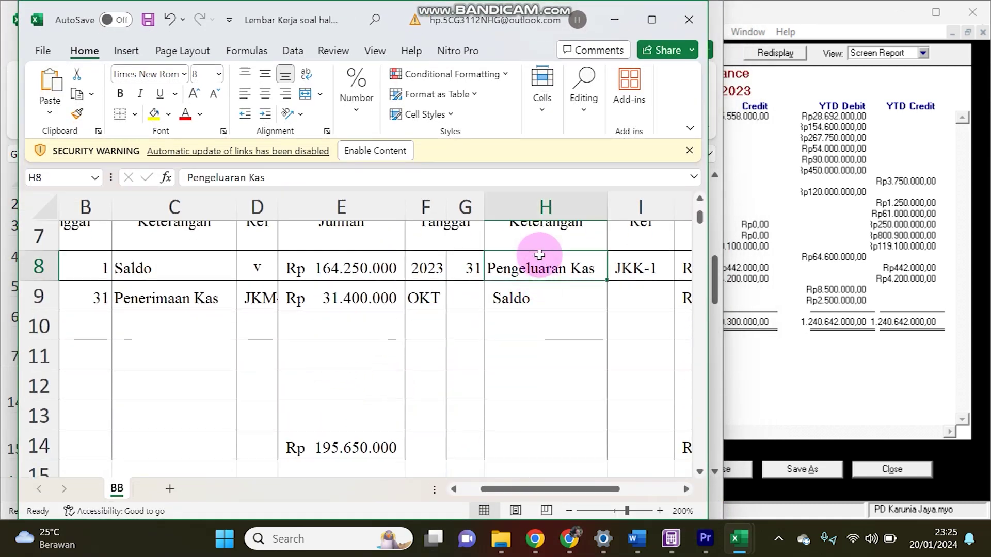
key("Right")
key("Right")
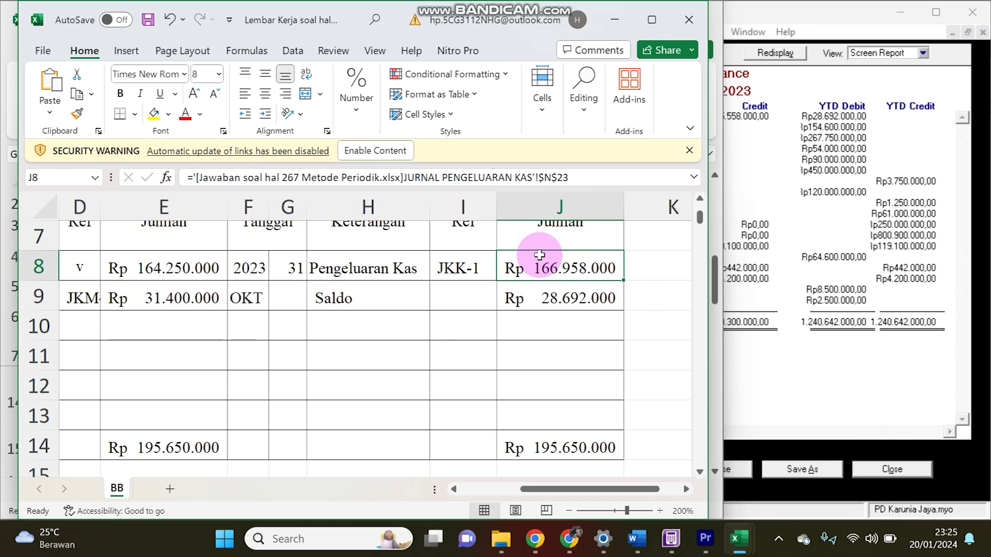
key("Delete")
type("=")
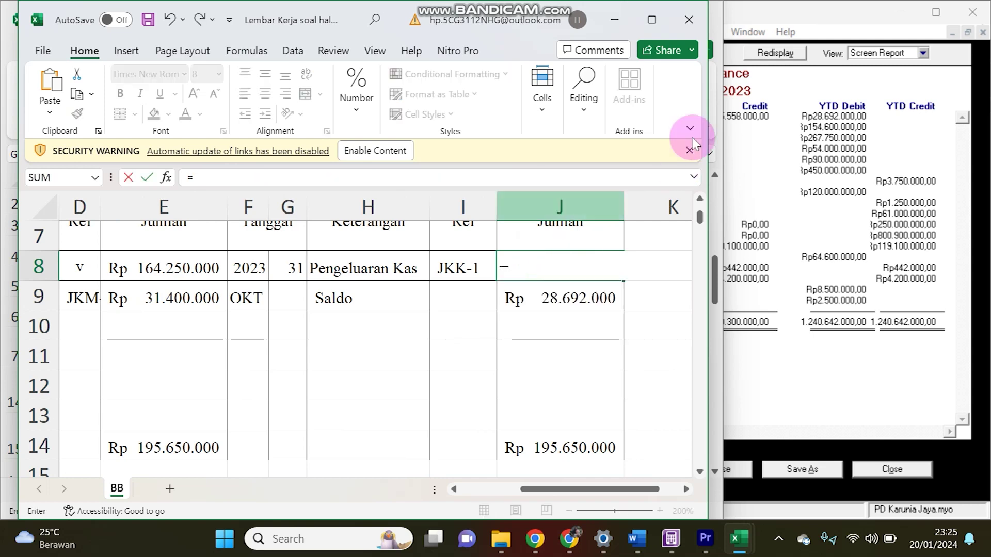
left_click(615, 20)
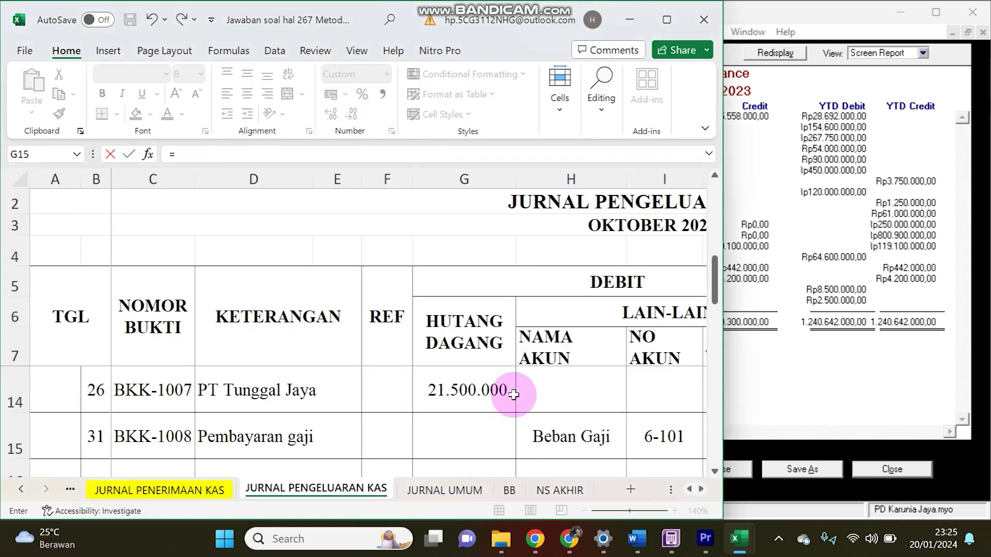
left_click(479, 422)
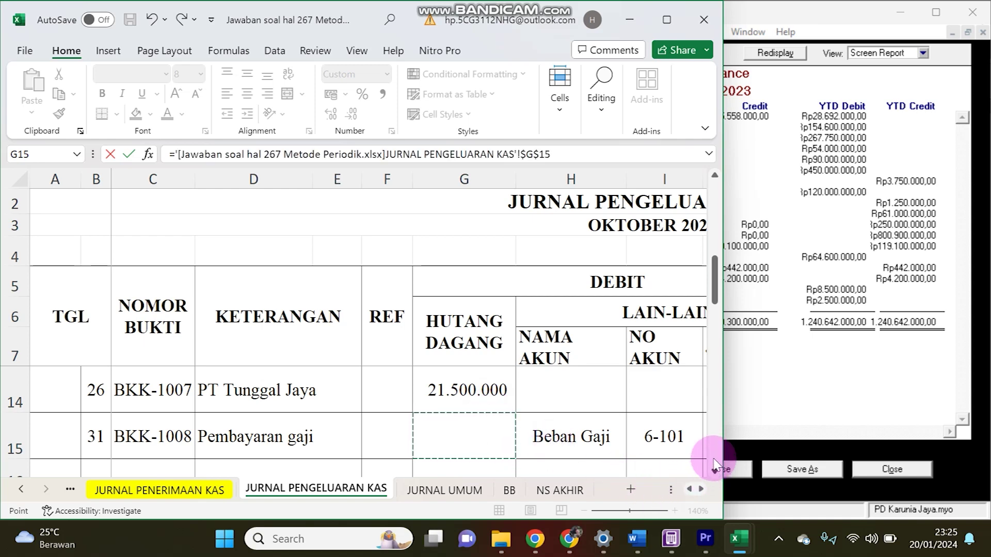
scroll(703, 453, "down", 1)
left_click(655, 441)
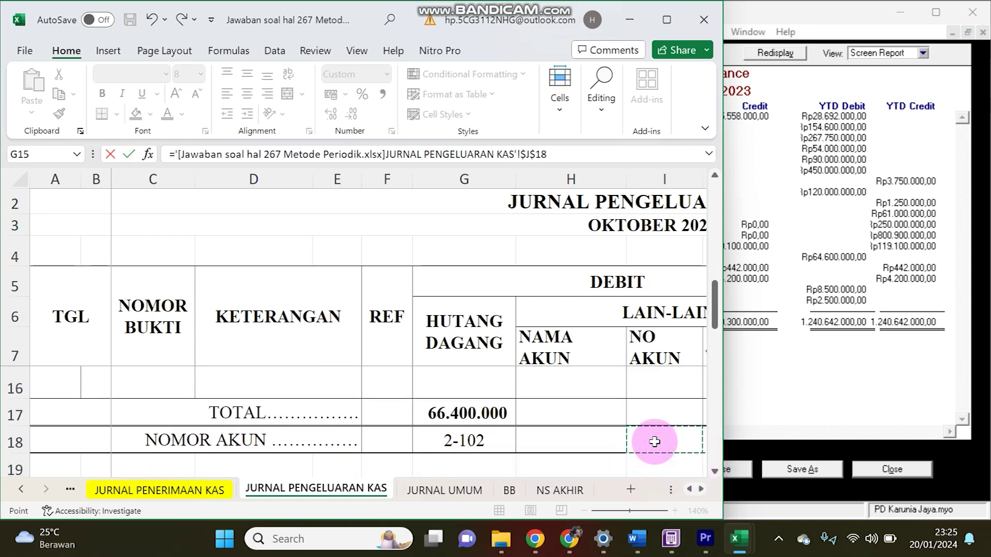
key("Right")
key("Down")
key("Down")
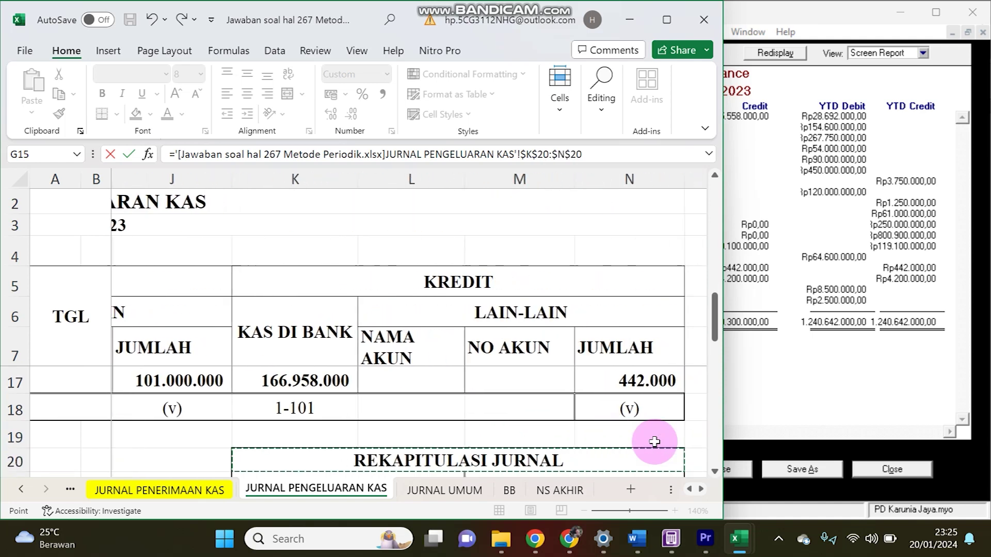
key("Down")
key("Down")
key("Right")
key("Right")
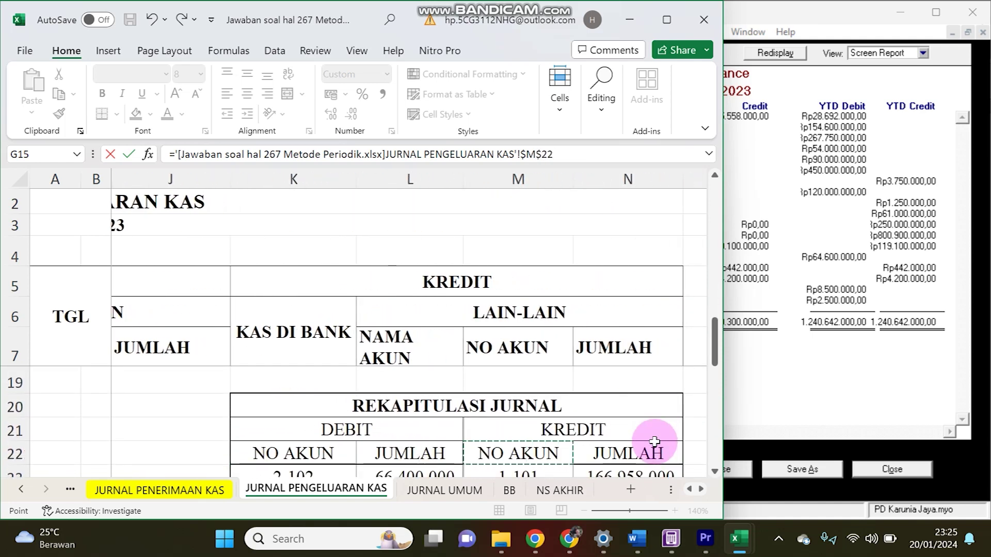
key("Down")
key("Right")
key("Return")
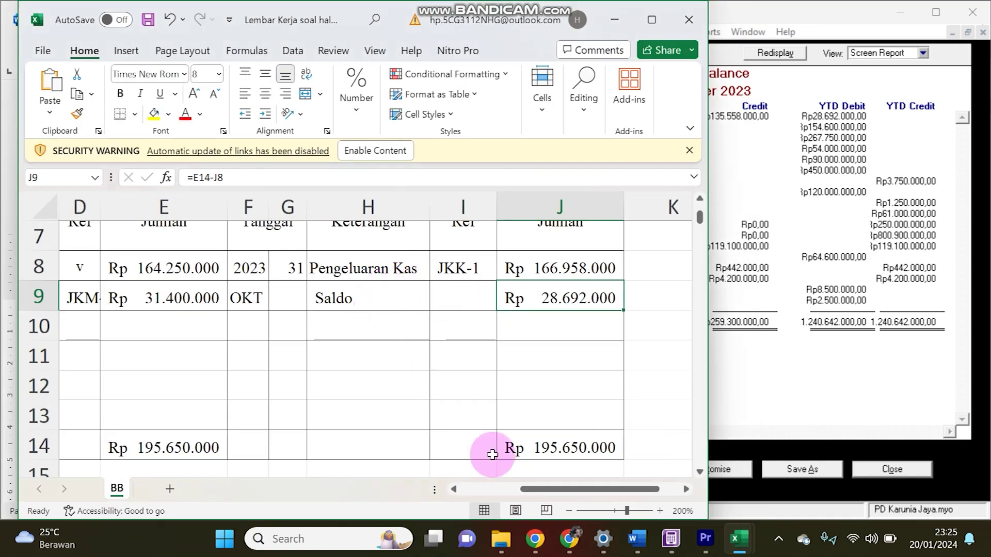
- Return to the "Jawaban soal hal 267" workbook and inspect the Kas di Bank credit column in JURNAL PENGELUARAN KAS
mouse_move(733, 536)
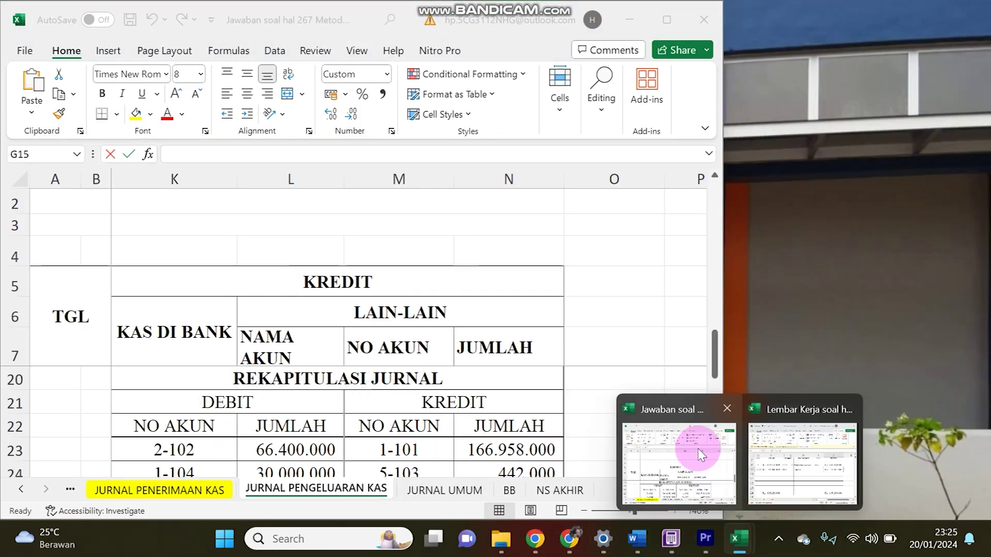
left_click(698, 455)
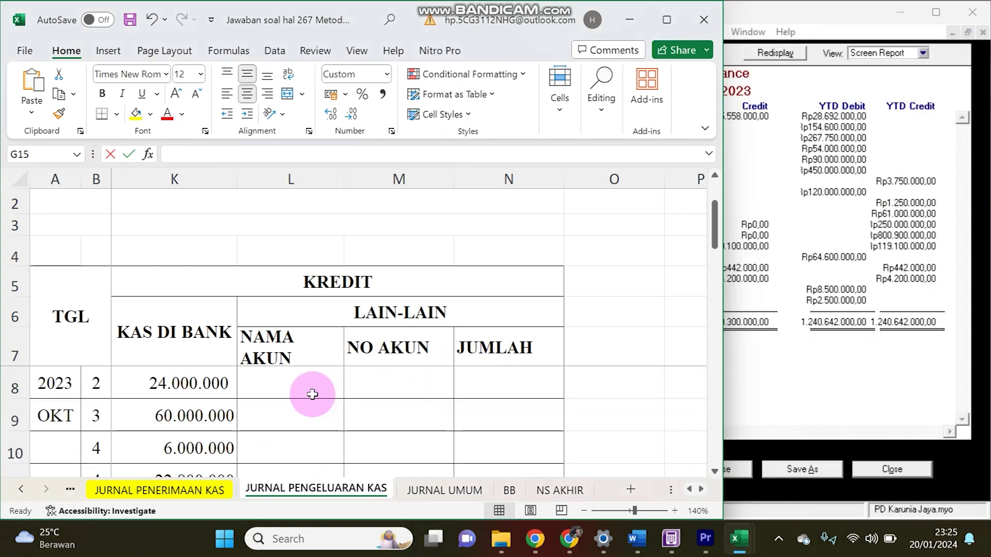